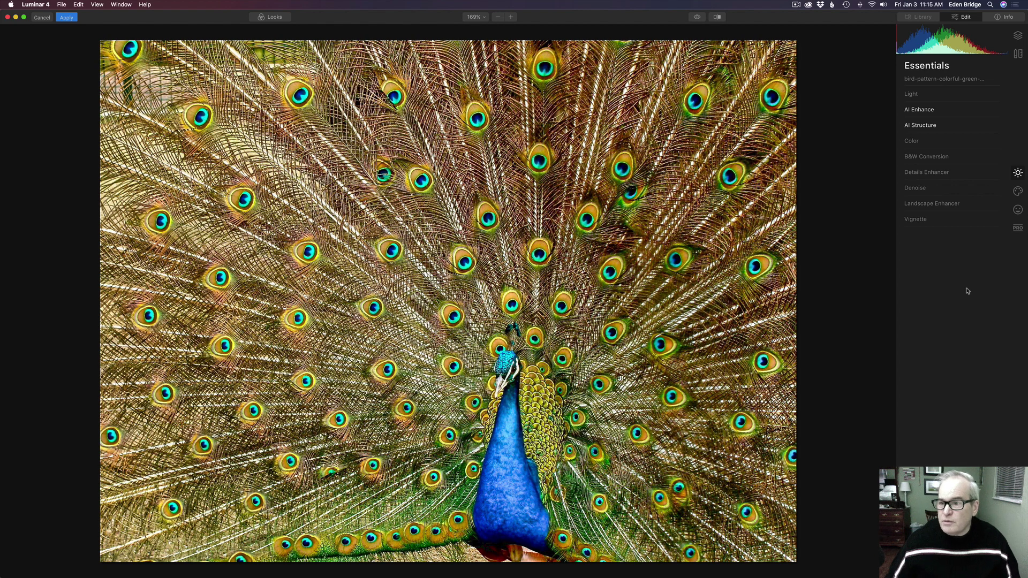
Set AI Accent to 82 in AI Enhance and the AI Structure amount to 81 on the peacock photo.
left_click(942, 110)
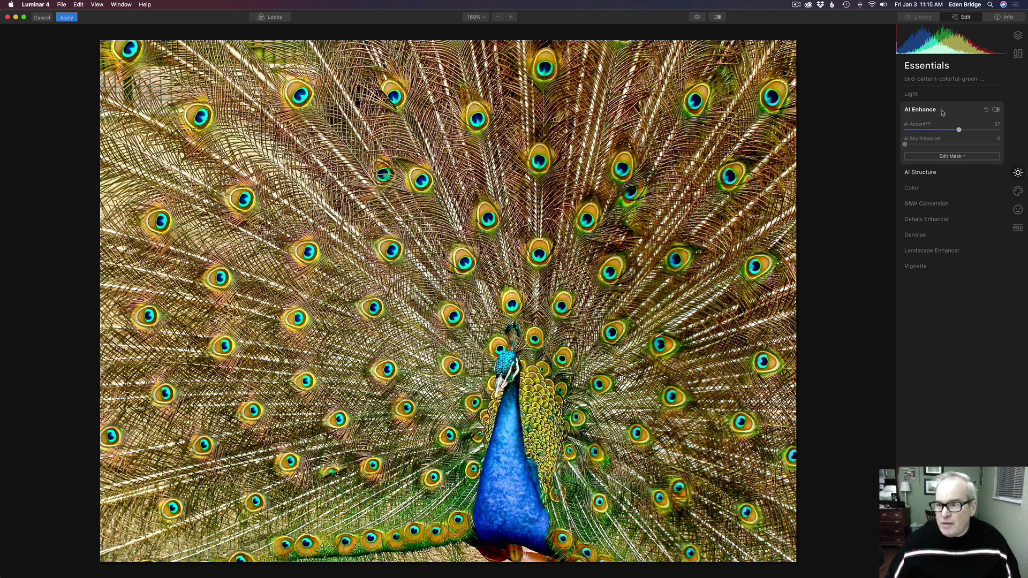
left_click_drag(959, 130, 984, 132)
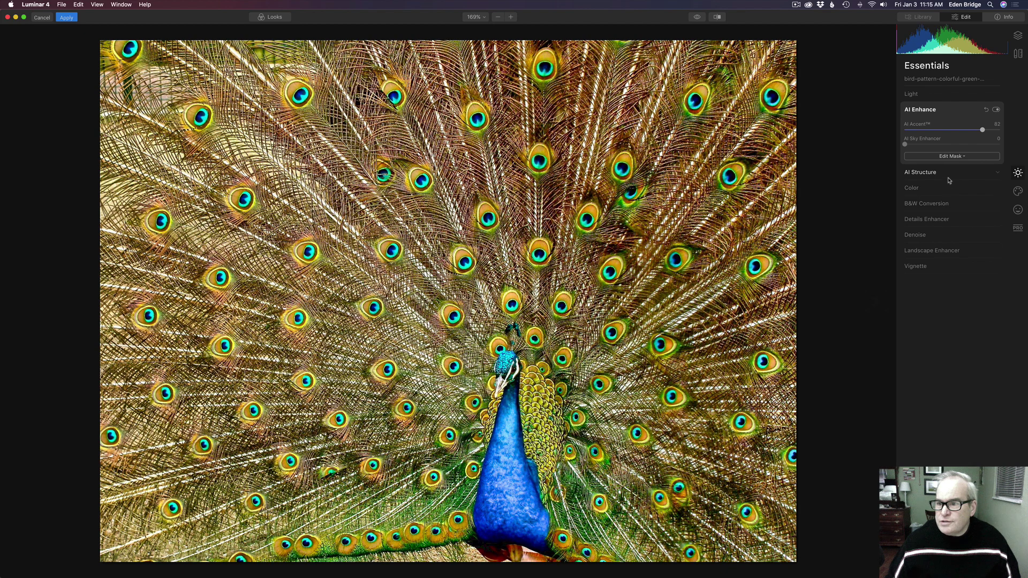
left_click(930, 175)
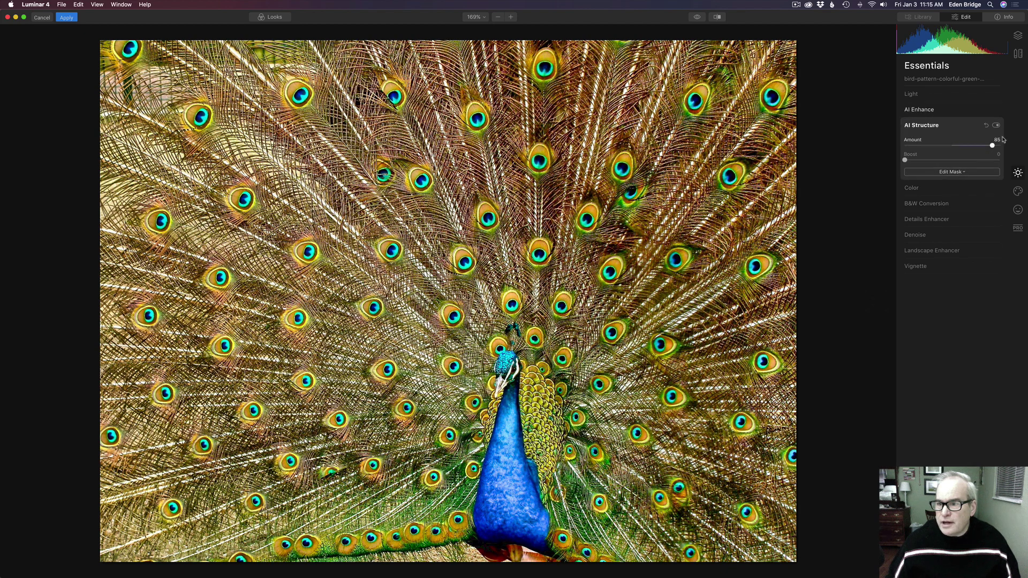
mouse_move(992, 145)
left_mouse_down()
mouse_move(951, 147)
mouse_move(991, 150)
left_mouse_up()
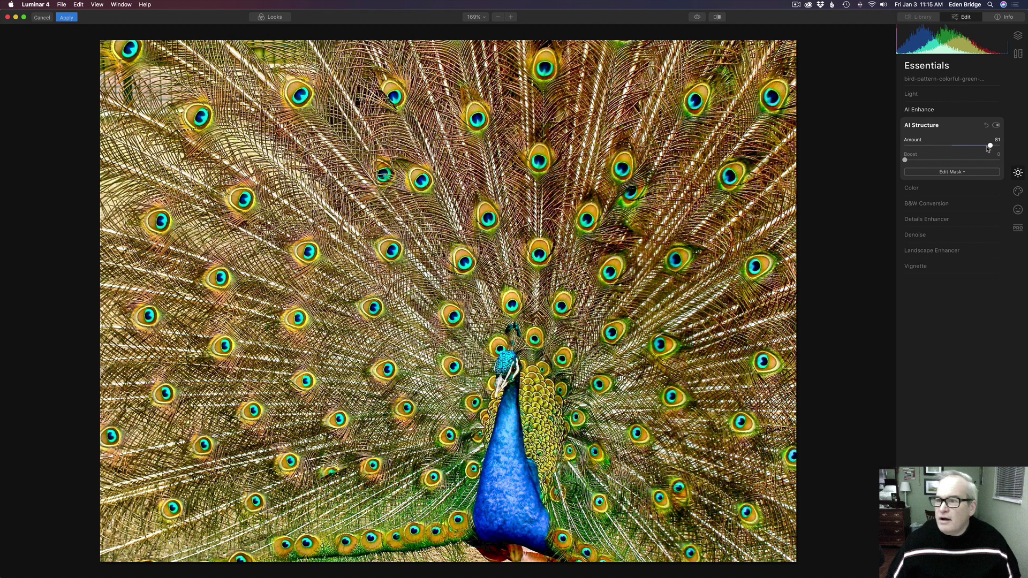
Create a new stamped layer above the peacock photo and hide it.
left_click(1018, 36)
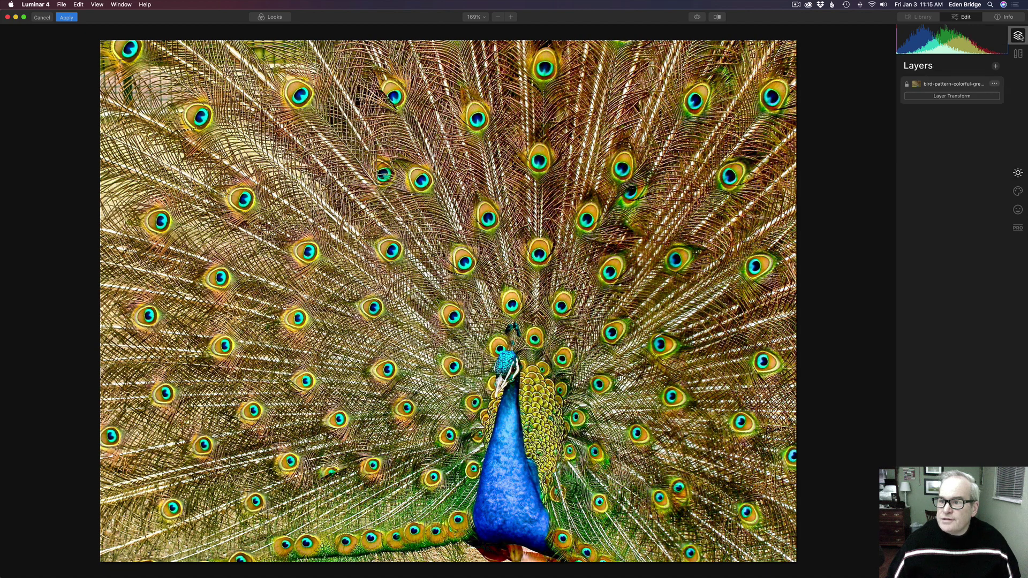
left_click(997, 66)
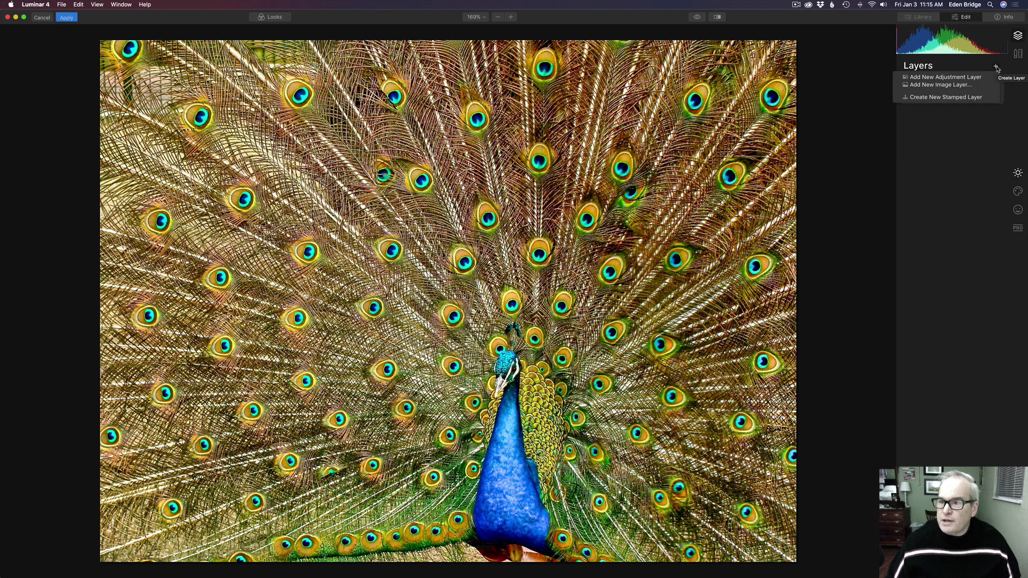
left_click(963, 97)
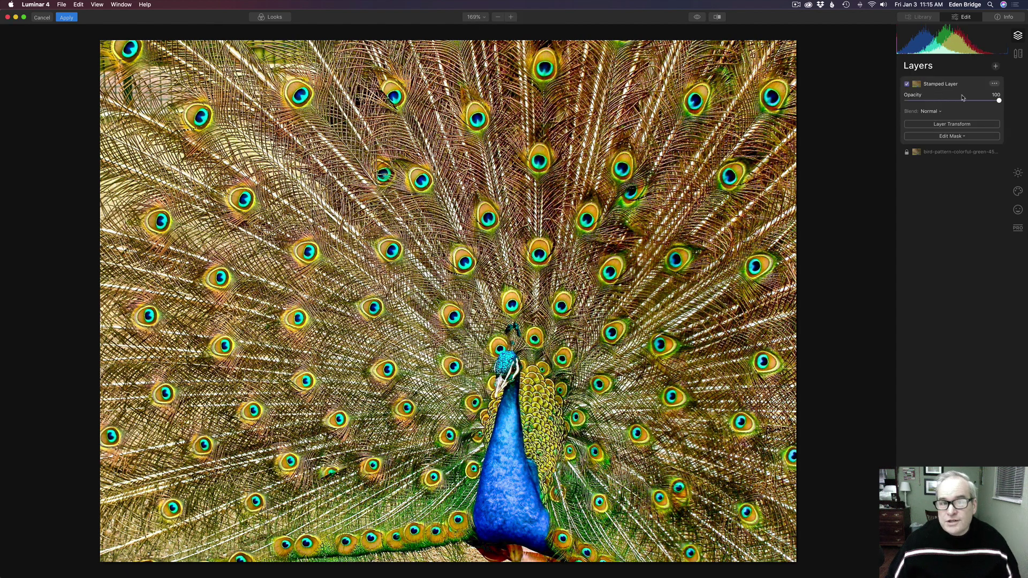
left_click(907, 84)
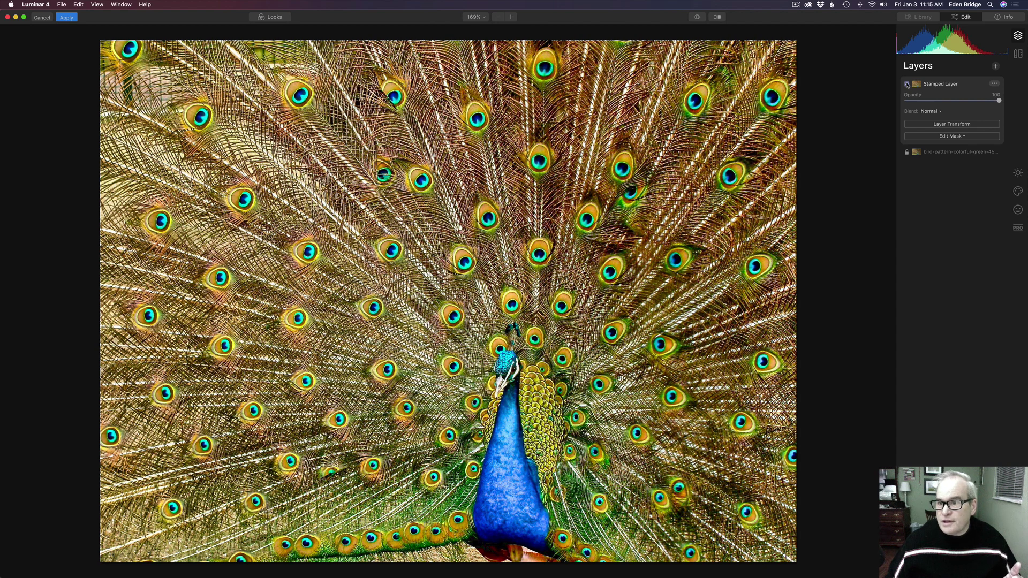
left_click(907, 84)
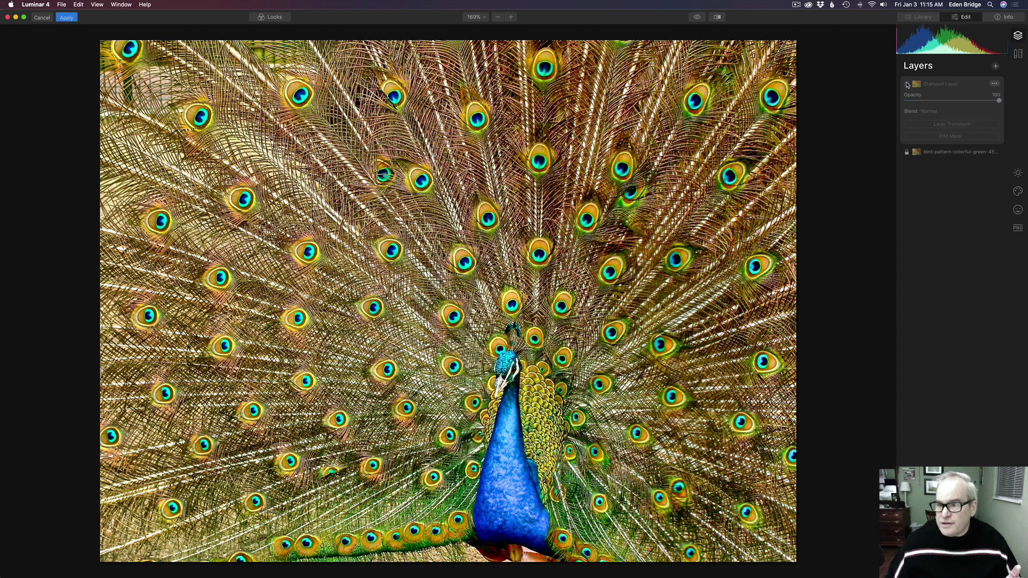
On the base photo layer, set the B&W Conversion saturation to Cyan 120, Blue 123 and Red 107.
left_click(948, 153)
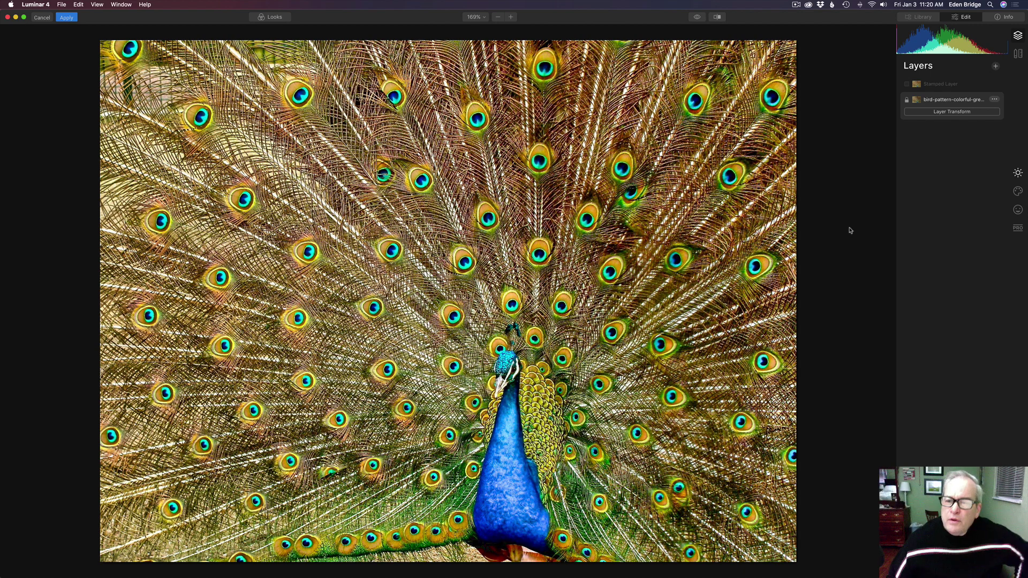
left_click(1019, 174)
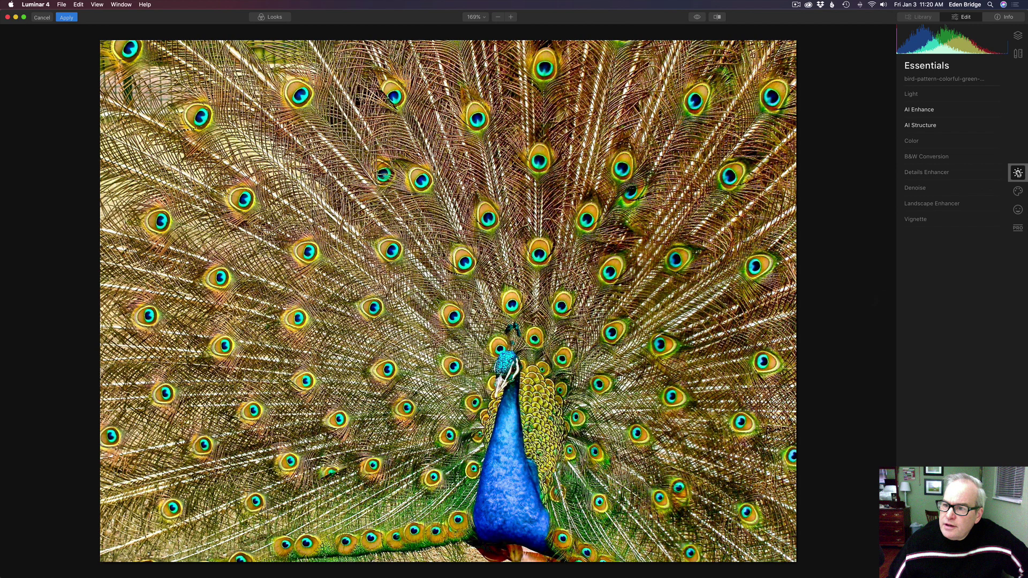
left_click(943, 157)
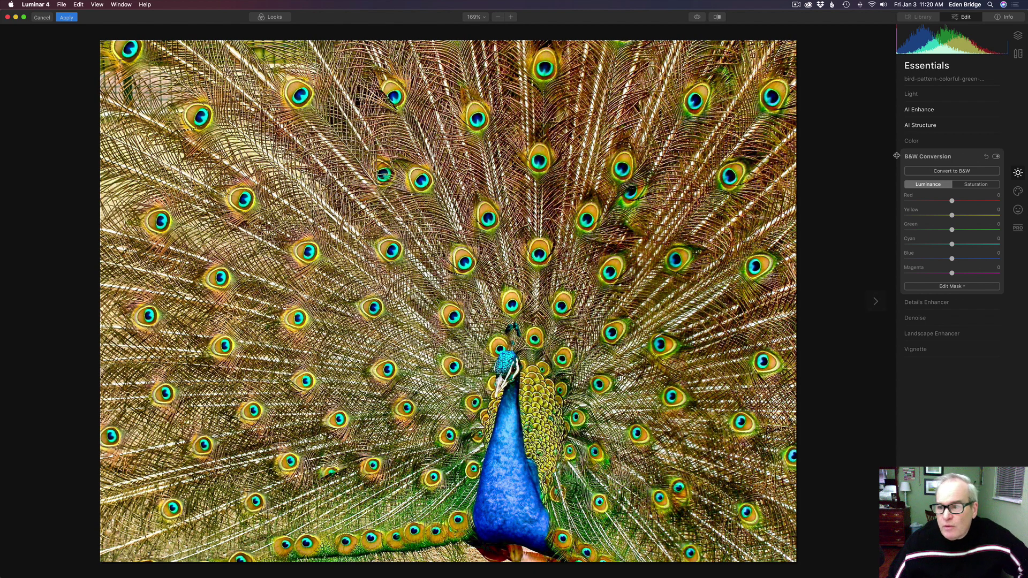
left_click(979, 186)
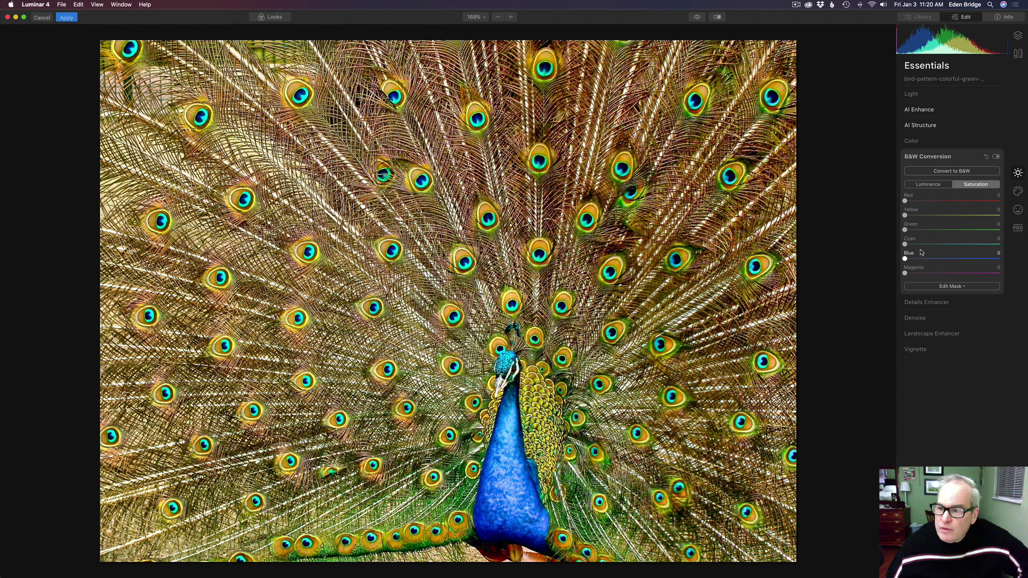
left_click_drag(904, 244, 966, 245)
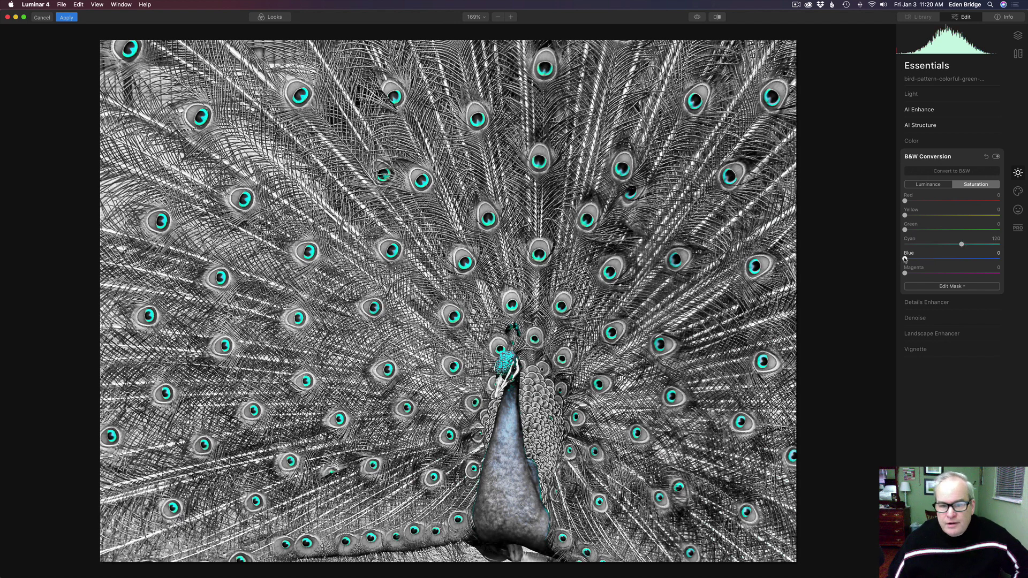
left_click_drag(905, 260, 964, 259)
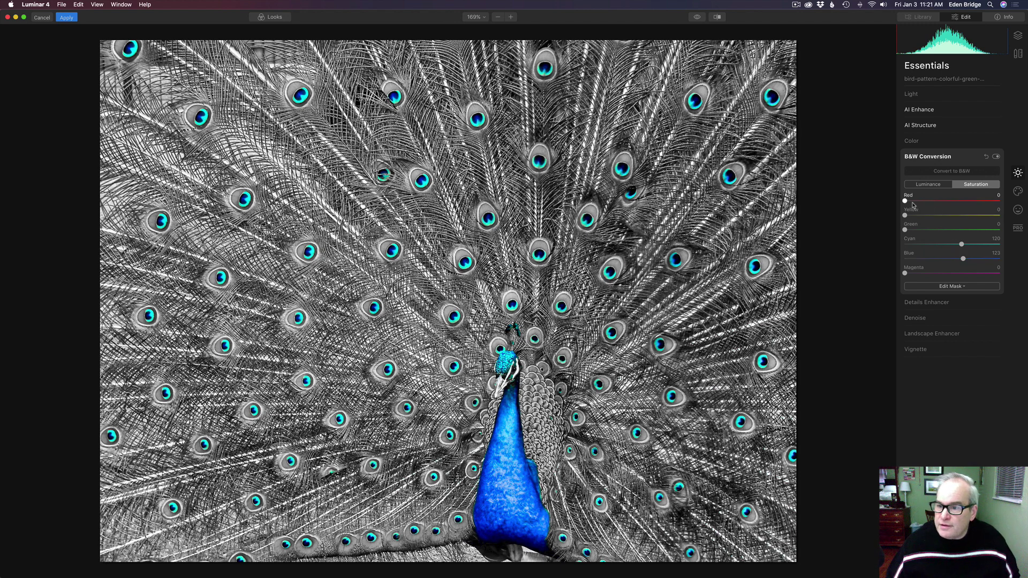
left_click_drag(906, 202, 959, 207)
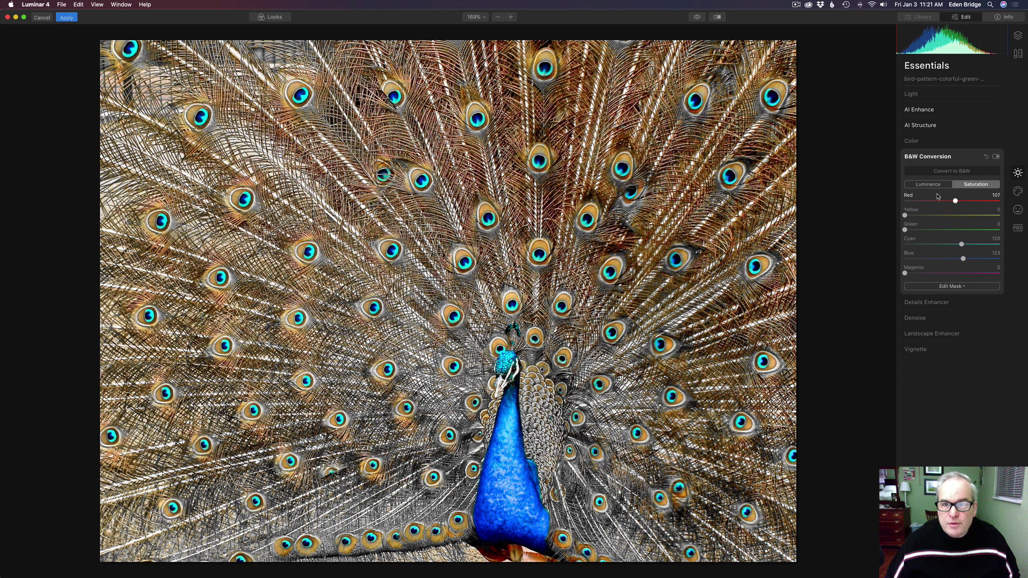
Compare the selective colour conversion with the original photo using the before/after preview.
left_click(697, 18)
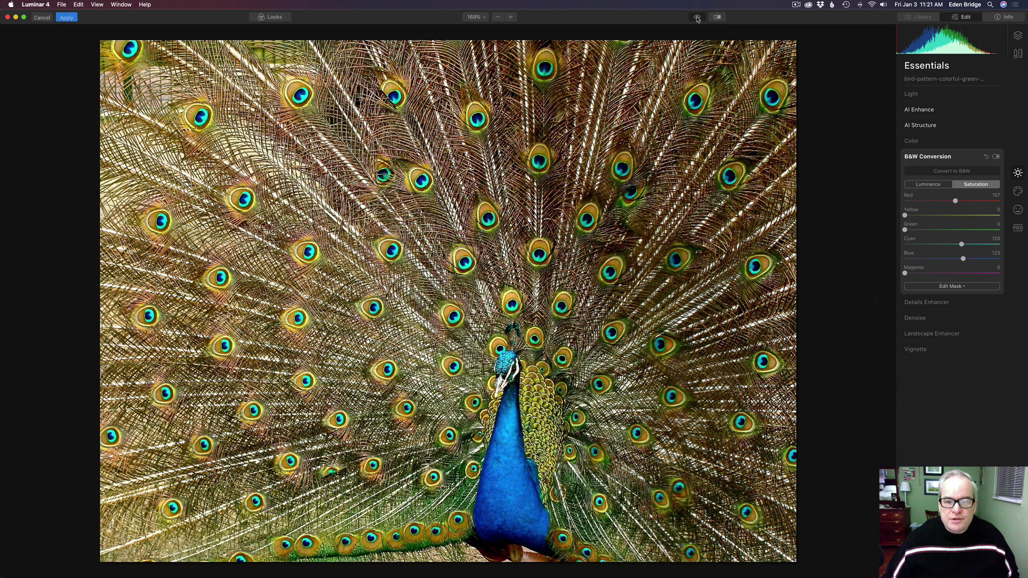
left_click(697, 18)
left_click(697, 18)
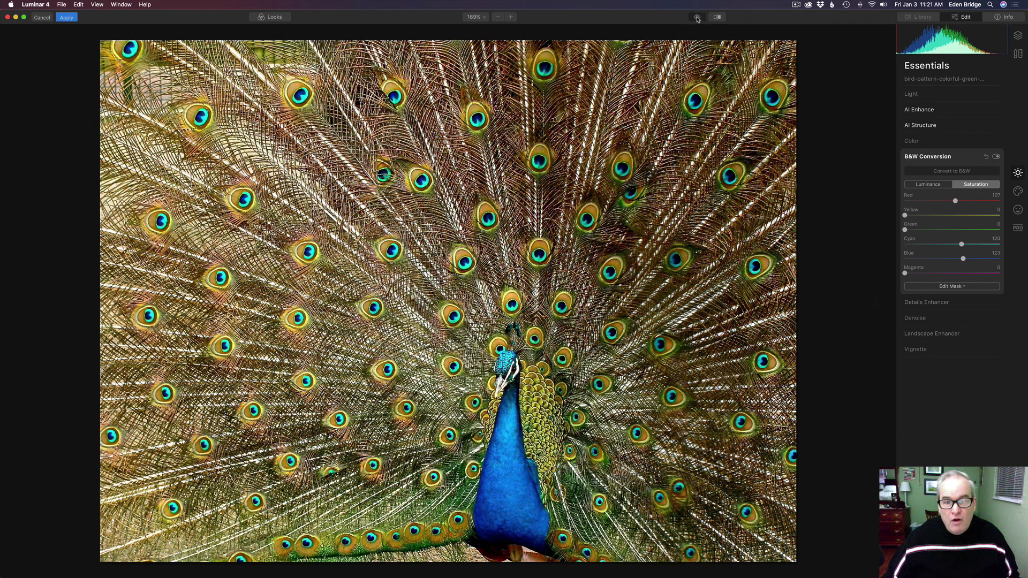
left_click(697, 18)
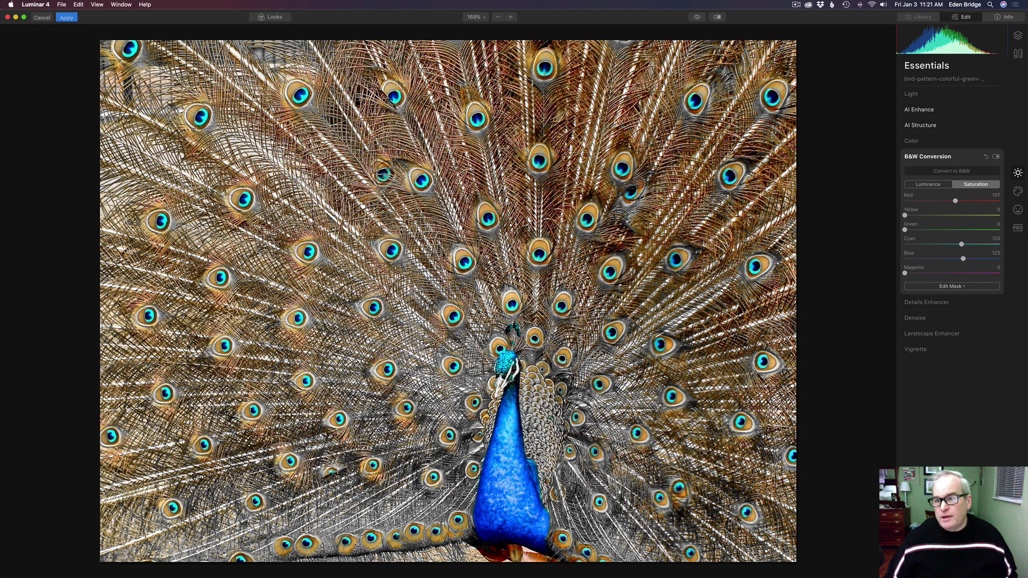
Make the stamped layer visible again, start a brush mask on it and invert the mask.
left_click(1018, 36)
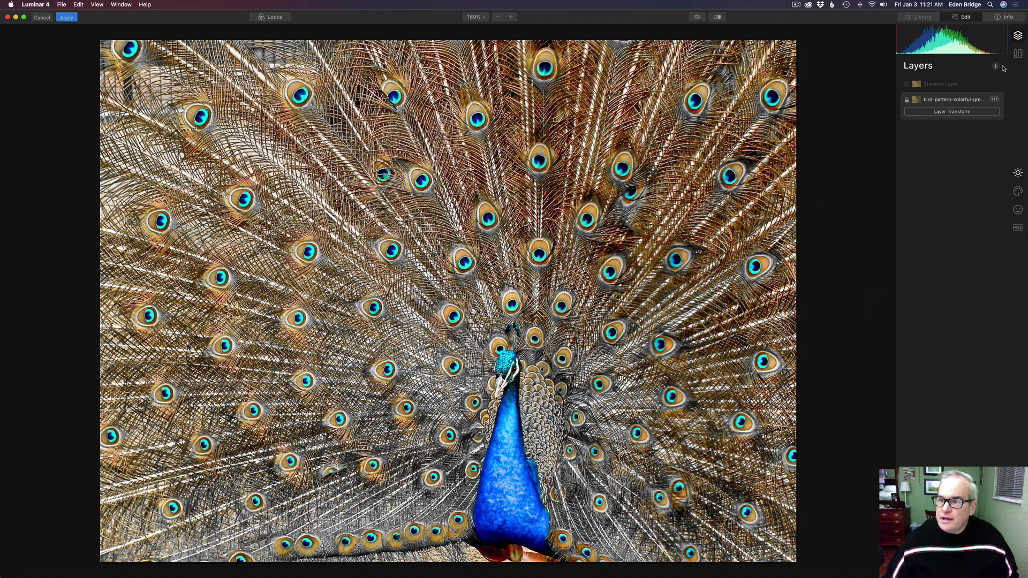
left_click(956, 85)
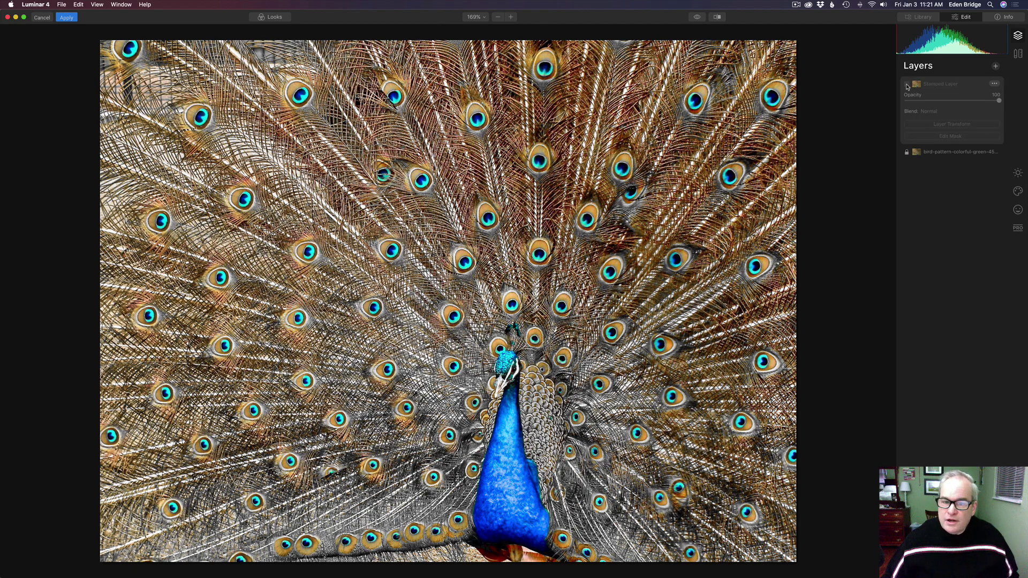
left_click(907, 84)
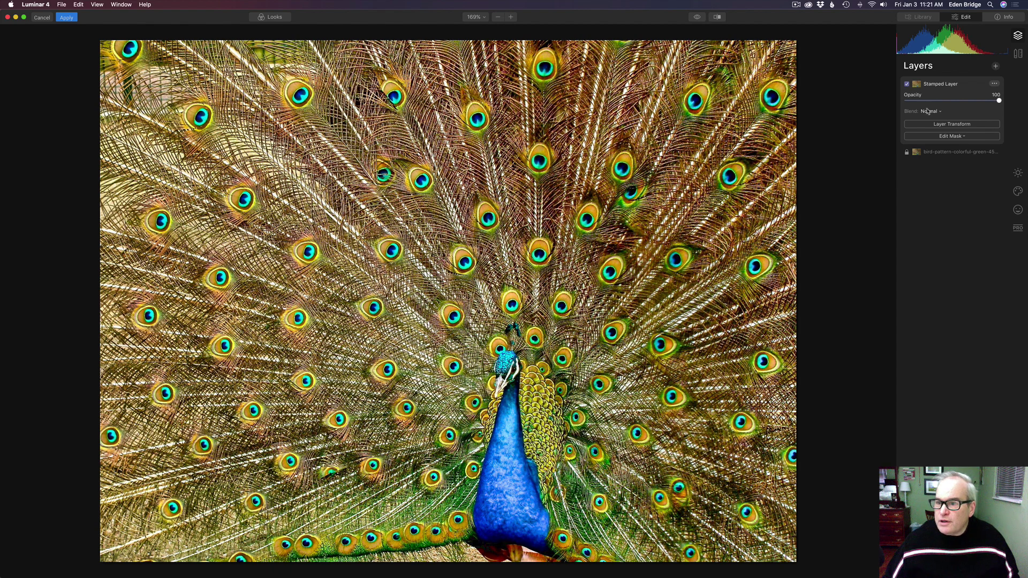
left_click(959, 137)
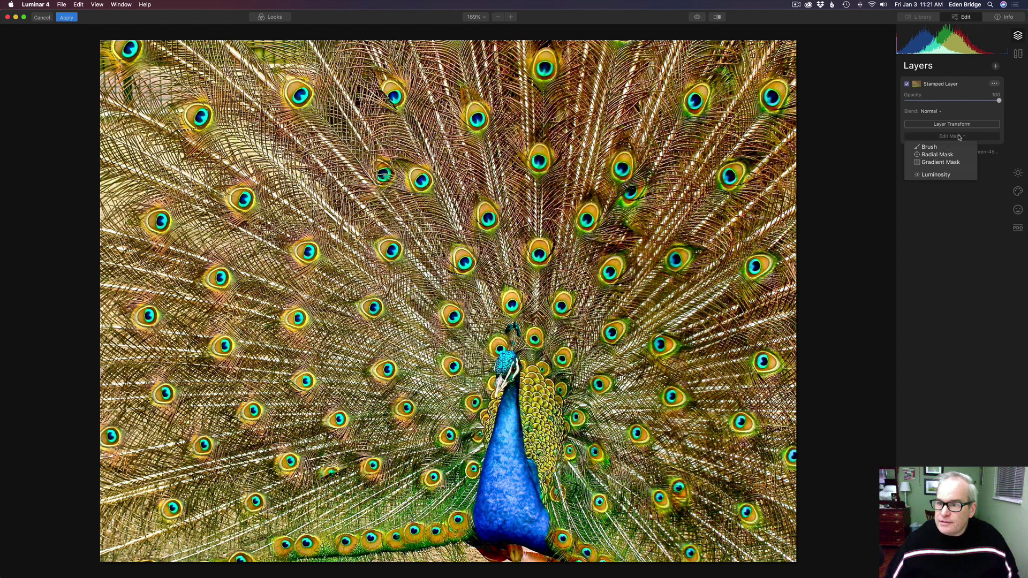
left_click(940, 147)
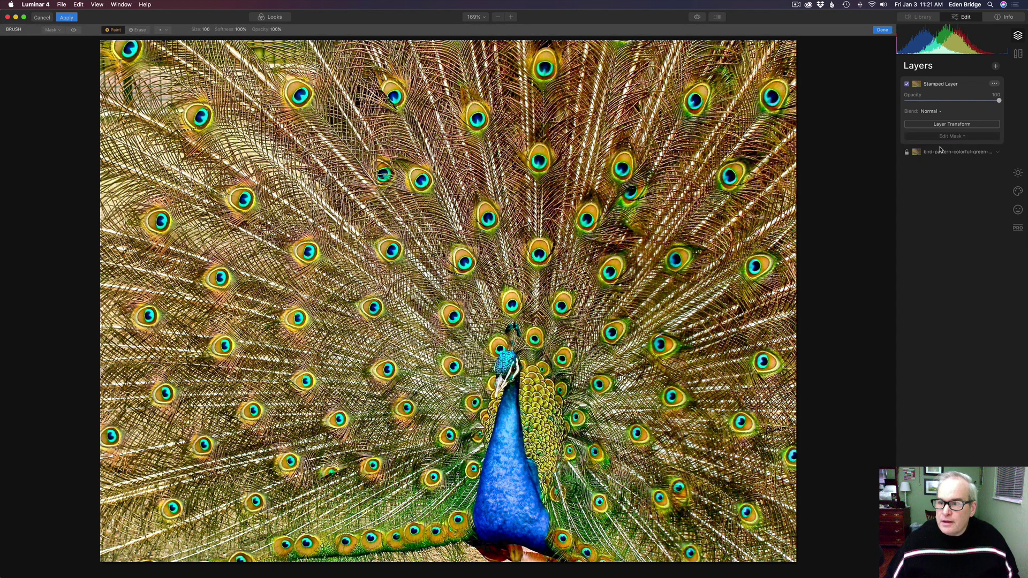
left_click(61, 30)
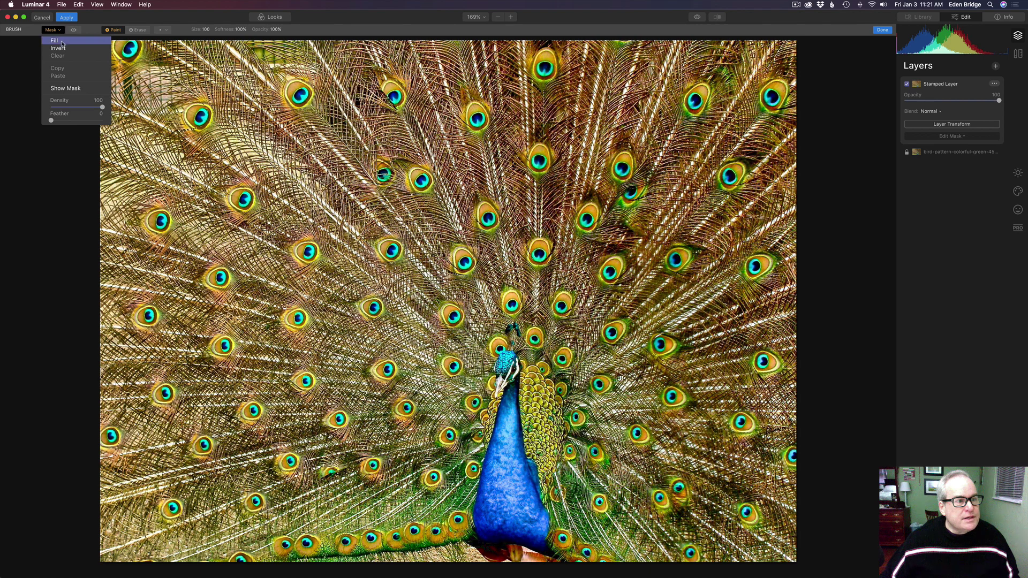
left_click(63, 48)
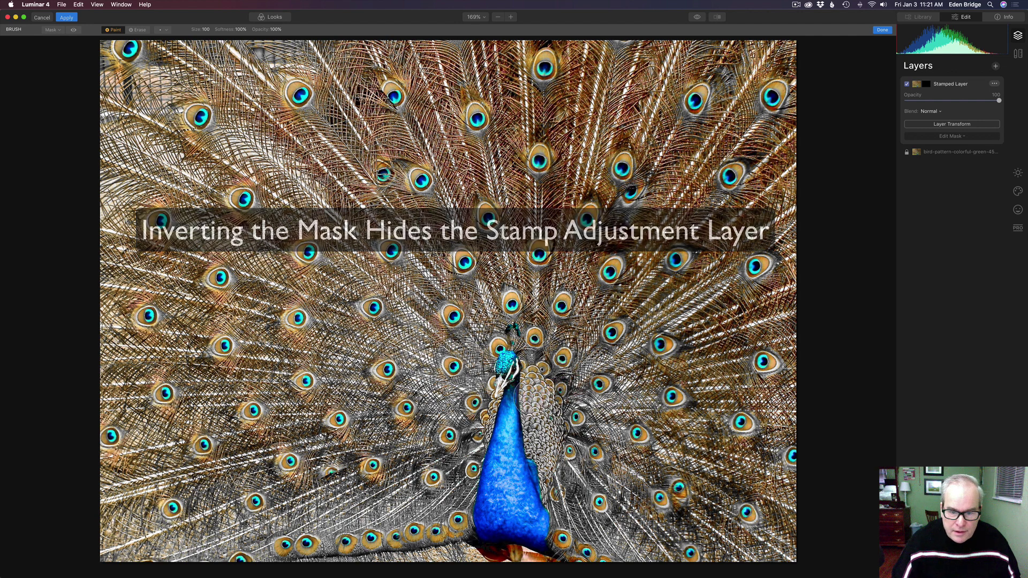
Reduce the mask brush to size 52 and paint over the scale-like feathers beside the peacock's neck.
key("bracketleft")
key("bracketleft")
key("bracketleft")
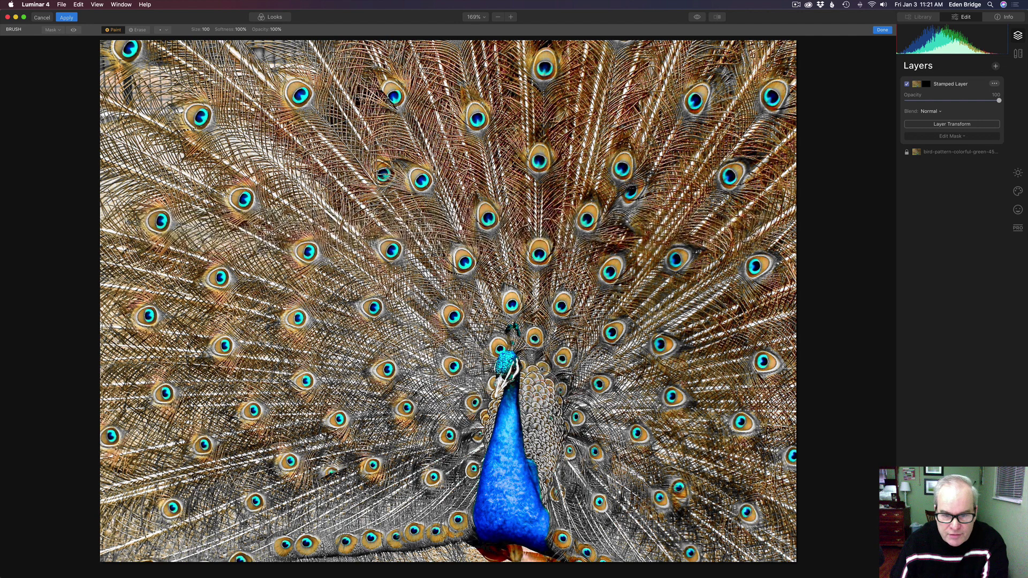
key("bracketleft")
key("bracketleft")
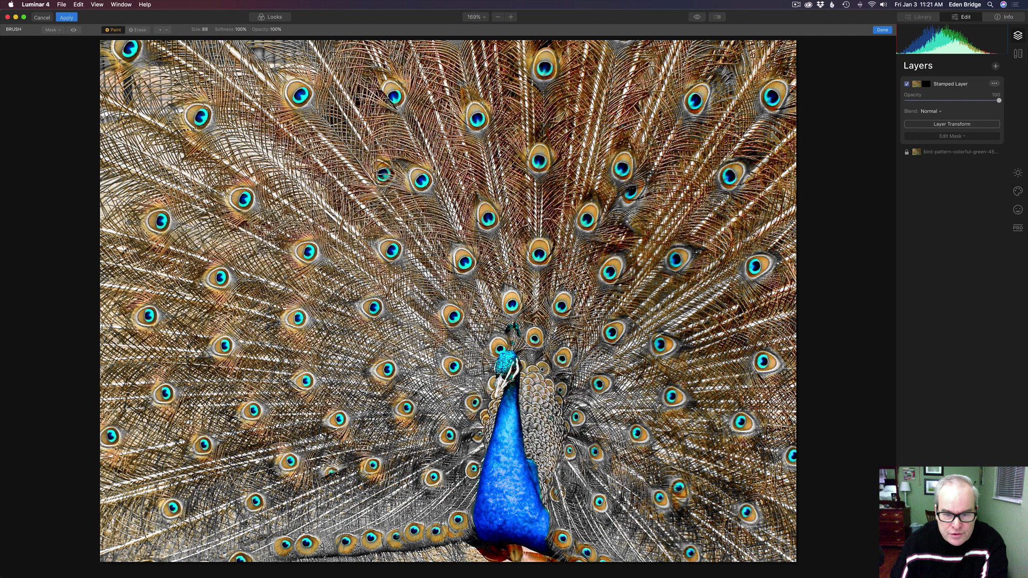
key("bracketleft")
key("bracketleft")
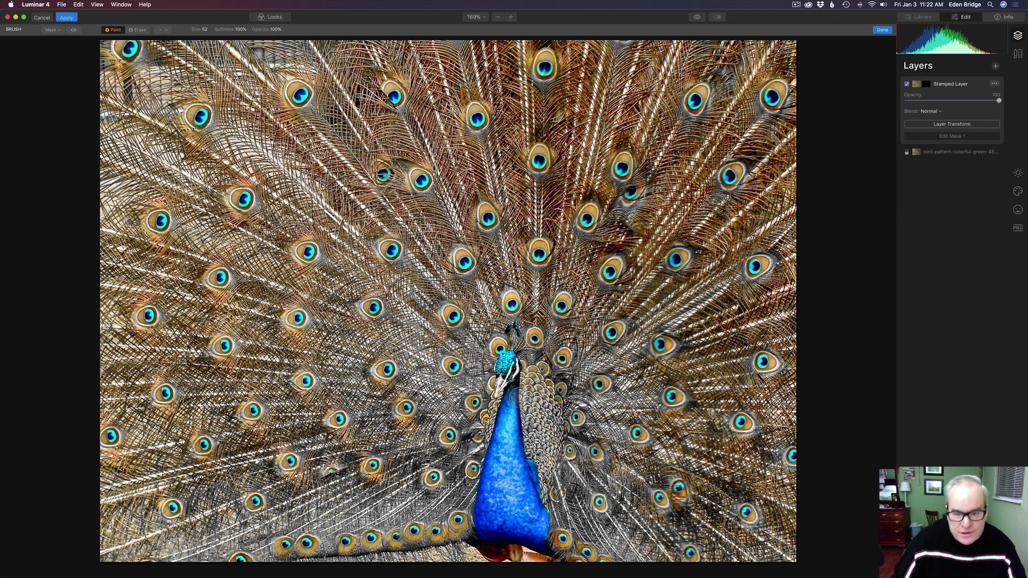
mouse_move(535, 383)
left_mouse_down()
mouse_move(527, 401)
mouse_move(525, 388)
mouse_move(539, 393)
mouse_move(544, 440)
mouse_move(527, 423)
mouse_move(542, 466)
mouse_move(548, 439)
left_mouse_up()
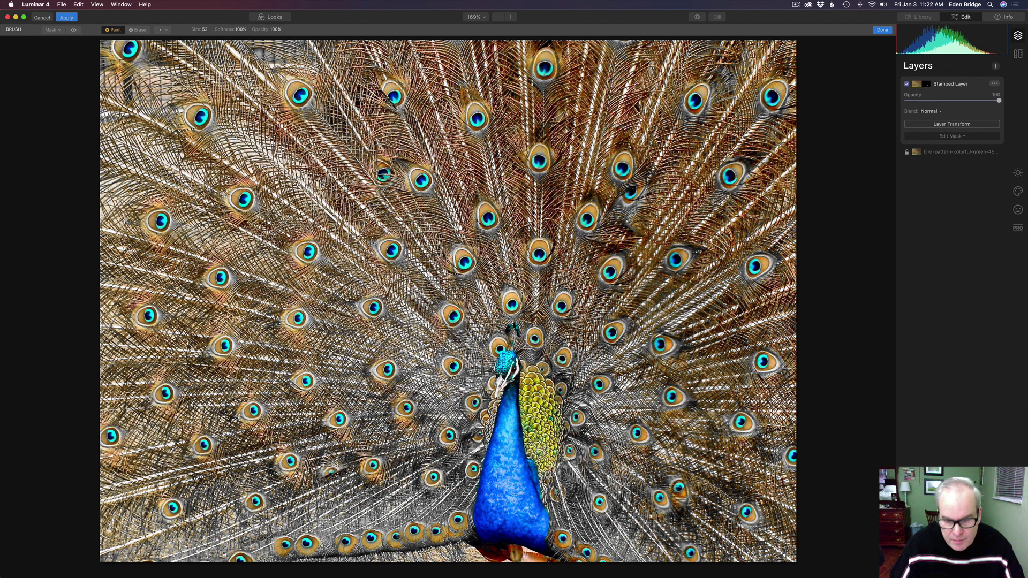
Reduce the mask brush to size 18 and paint in the remaining narrow feather areas on both sides of the neck.
key("bracketleft")
key("bracketleft")
key("bracketleft")
key("bracketleft")
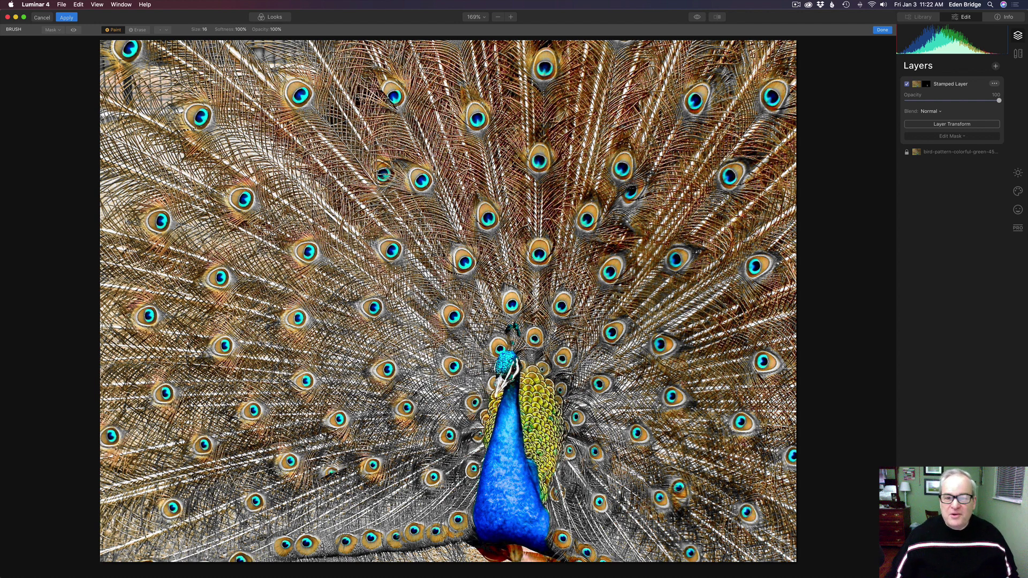
Compare the masked peacock edit with the original photo, ending on the edited view.
left_click(697, 17)
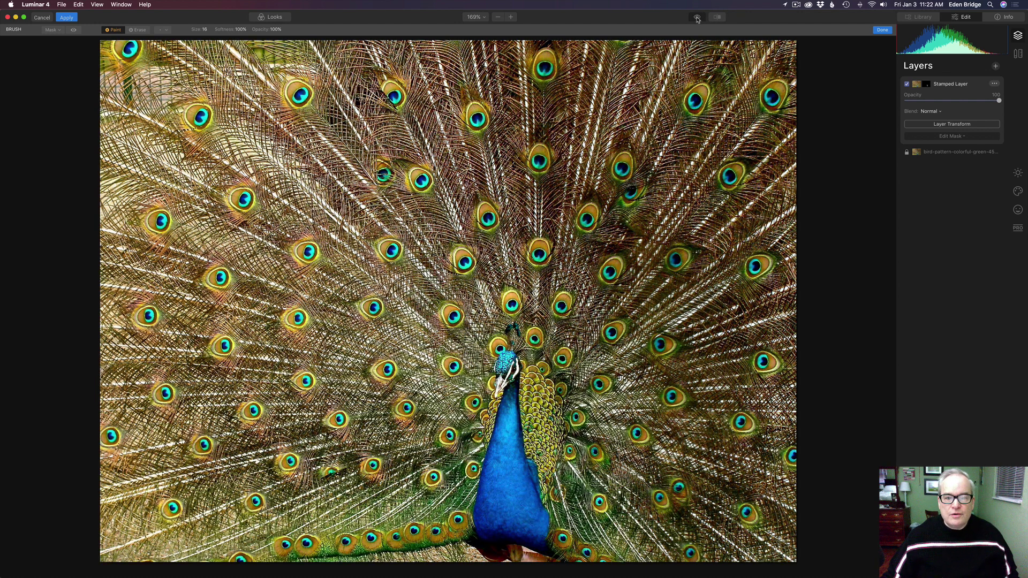
left_click(697, 17)
left_click(697, 17)
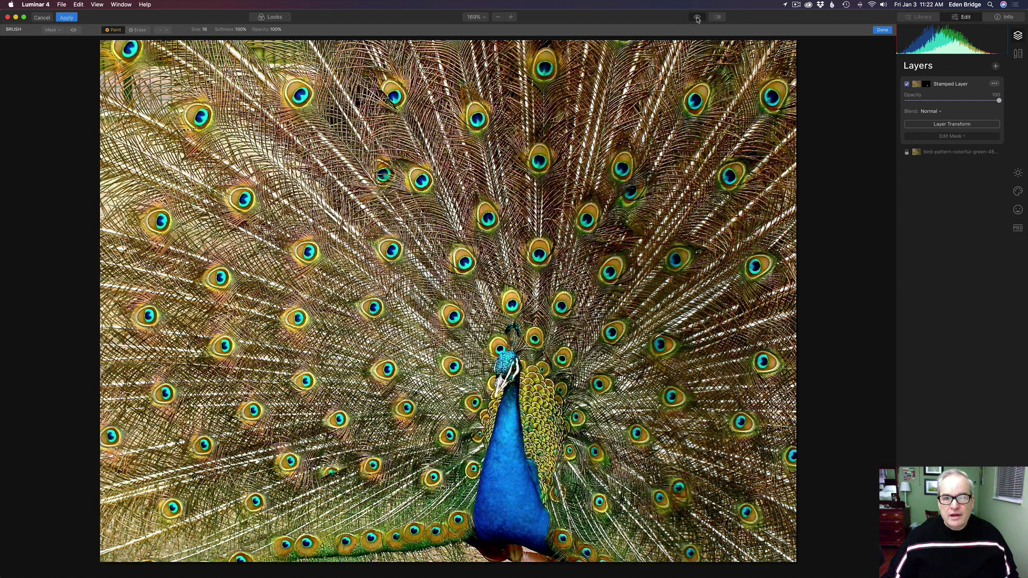
left_click(697, 18)
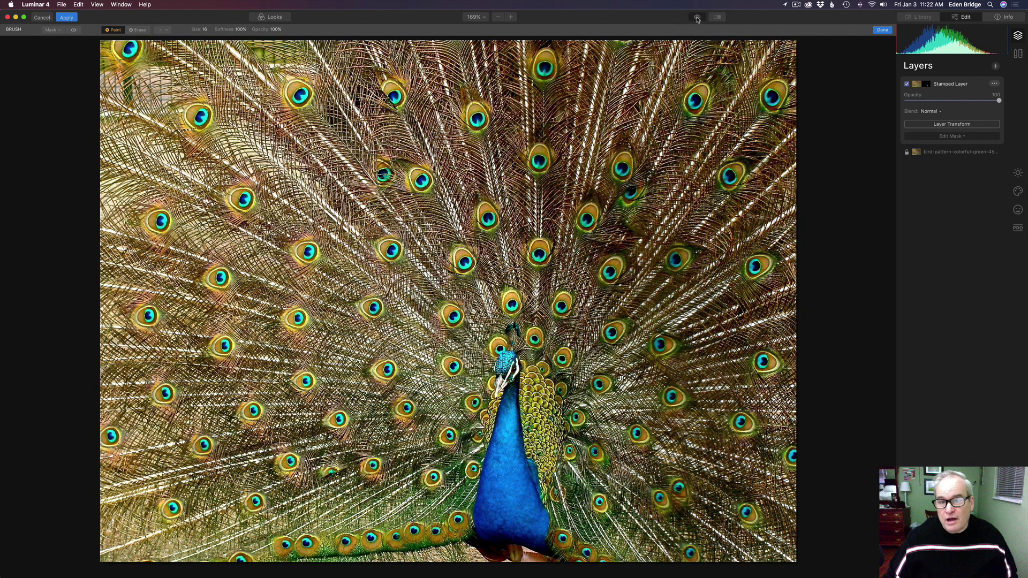
left_click(697, 17)
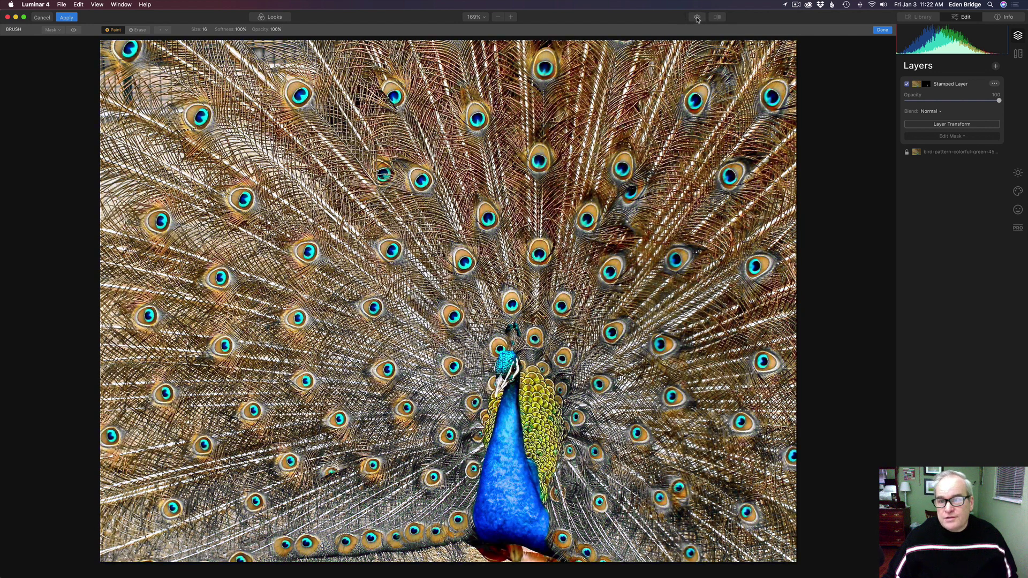
Finish the brush mask and add a new adjustment layer above the stamped layer.
left_click(882, 29)
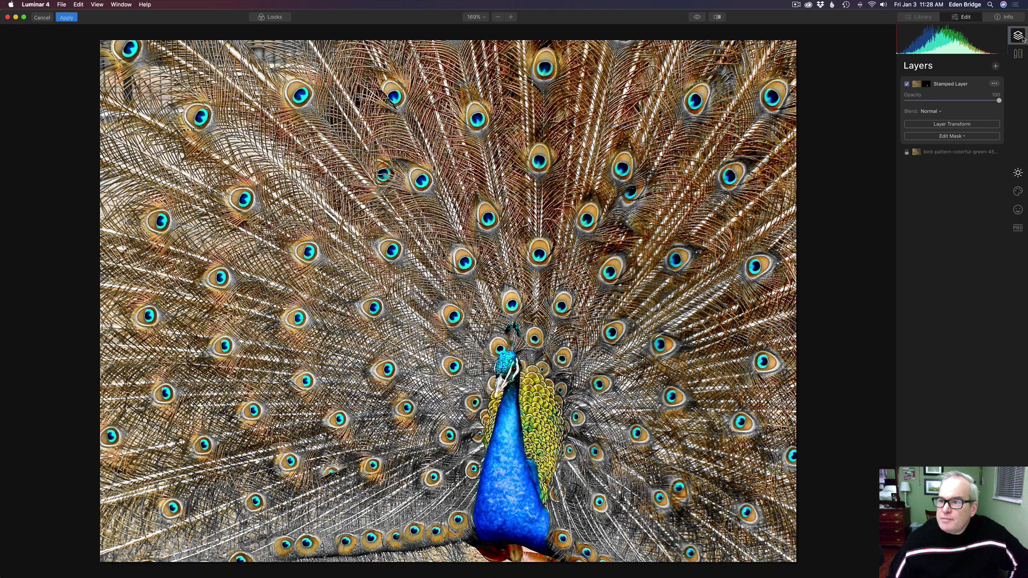
left_click(996, 67)
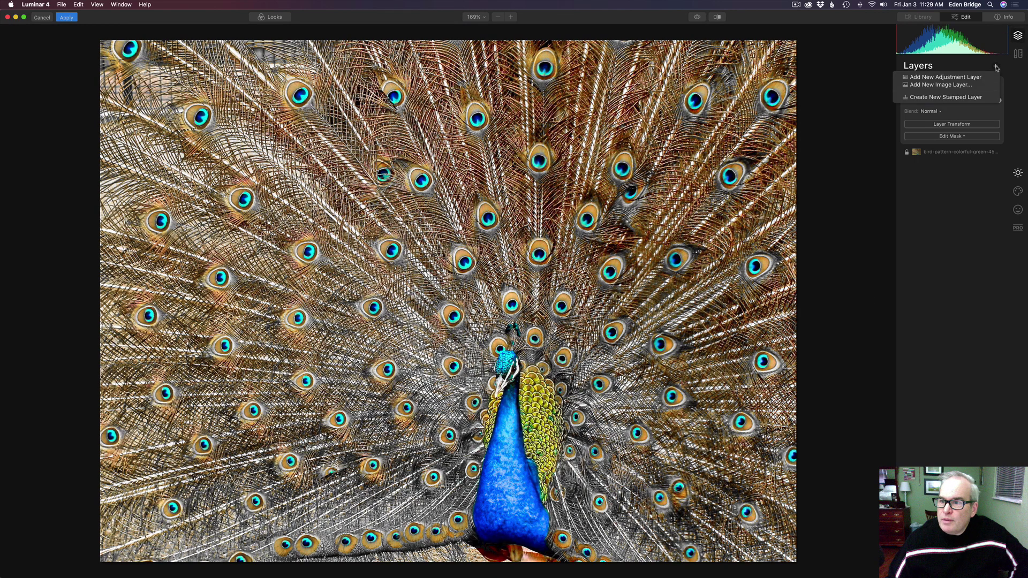
left_click(957, 78)
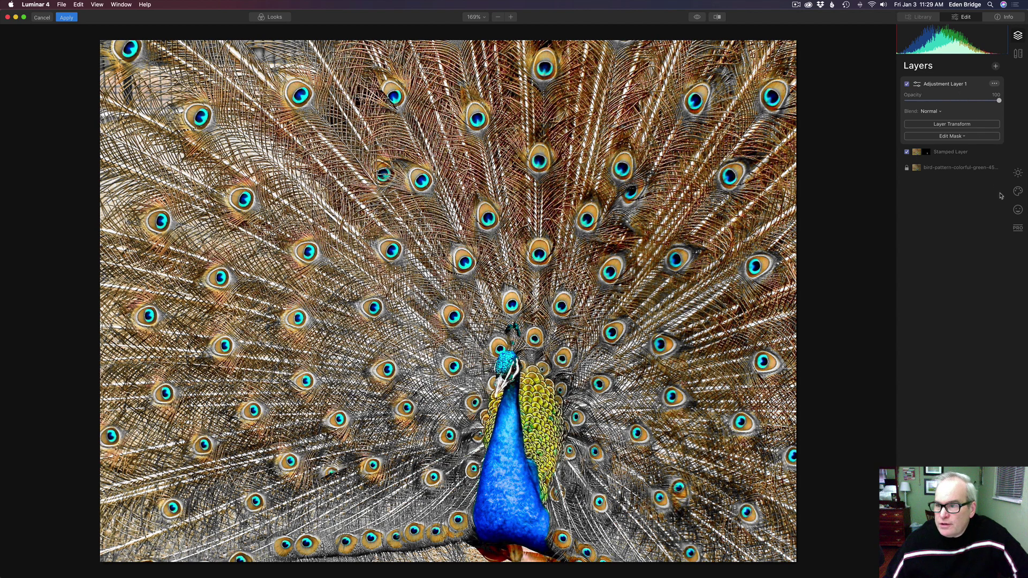
Raise the Color filter's Vibrance to 33 on the new adjustment layer.
left_click(1018, 173)
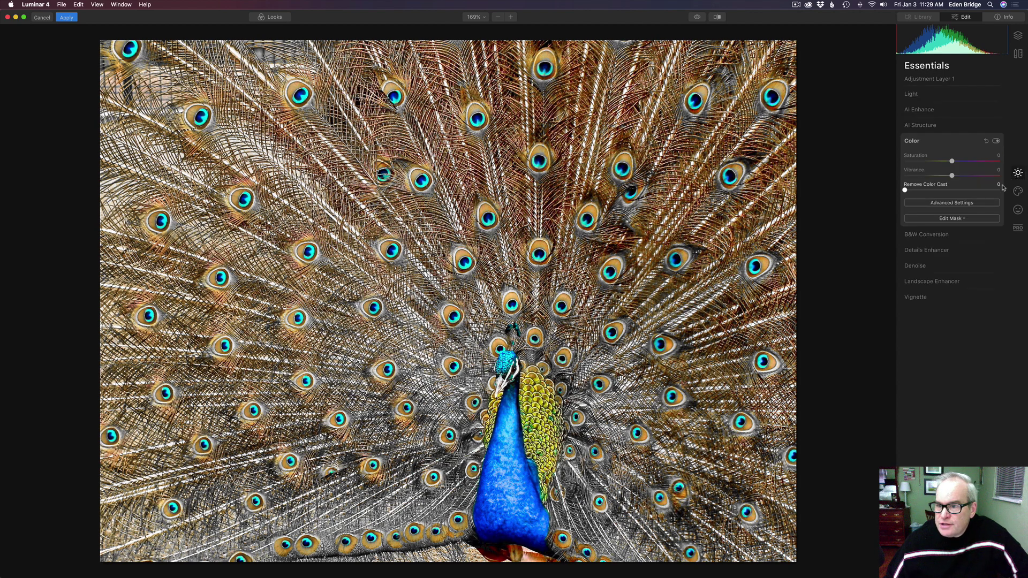
left_click(937, 142)
left_click(940, 143)
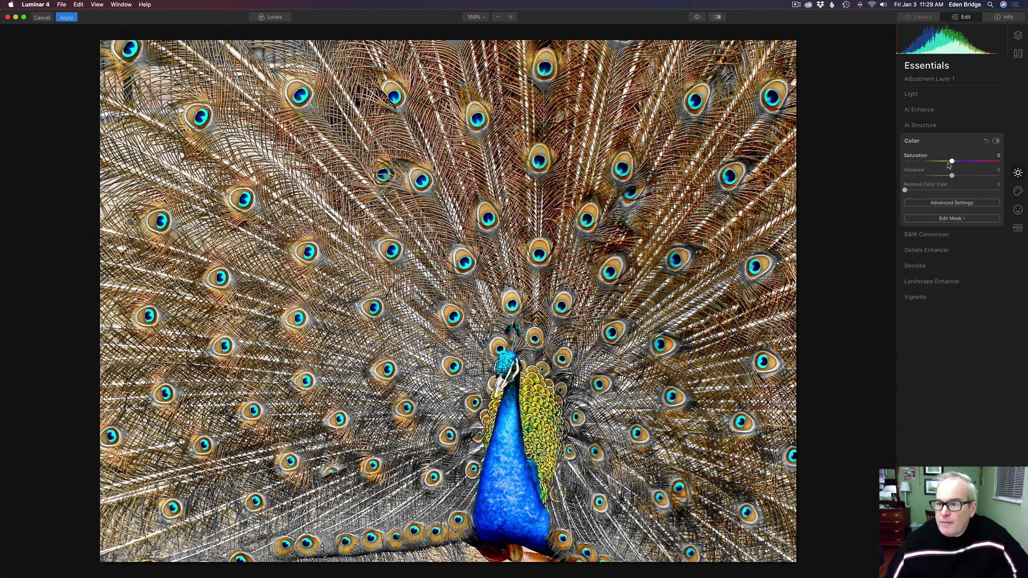
mouse_move(953, 176)
left_mouse_down()
mouse_move(979, 180)
mouse_move(969, 179)
left_mouse_up()
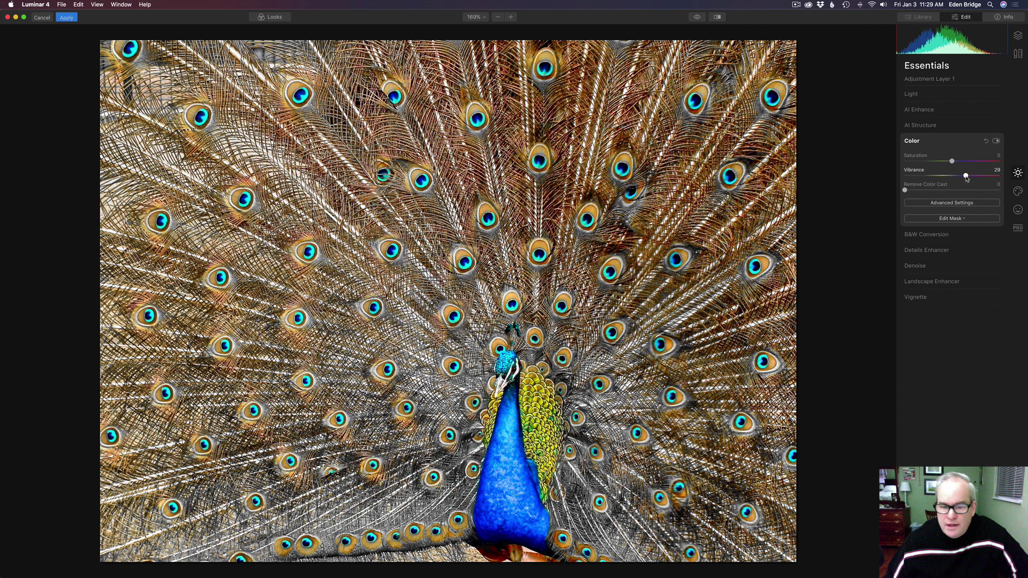
Lower the blue luminance to -32 in the advanced color settings and compare the peacock edit with the original.
left_click(969, 204)
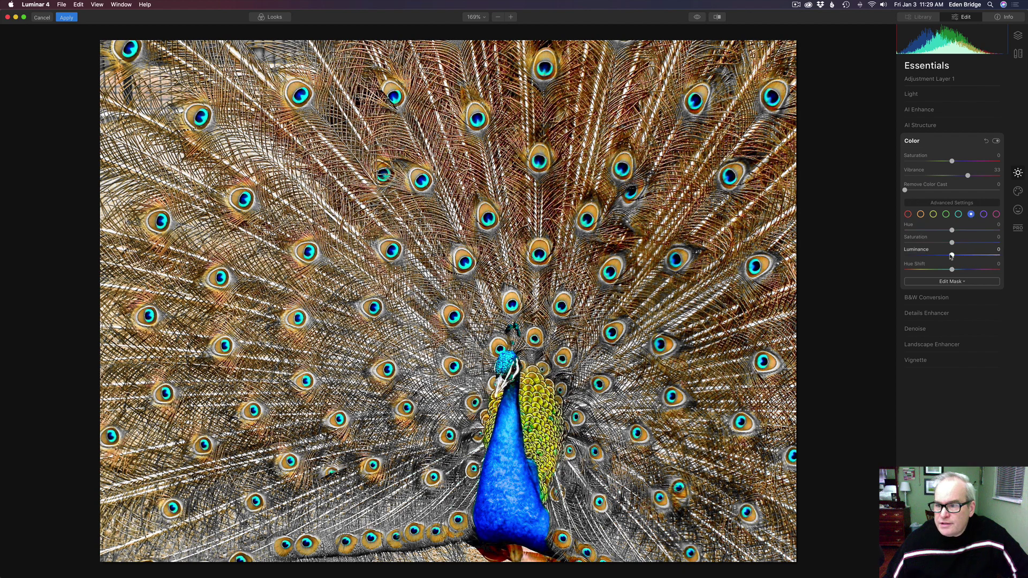
left_click_drag(952, 255, 941, 256)
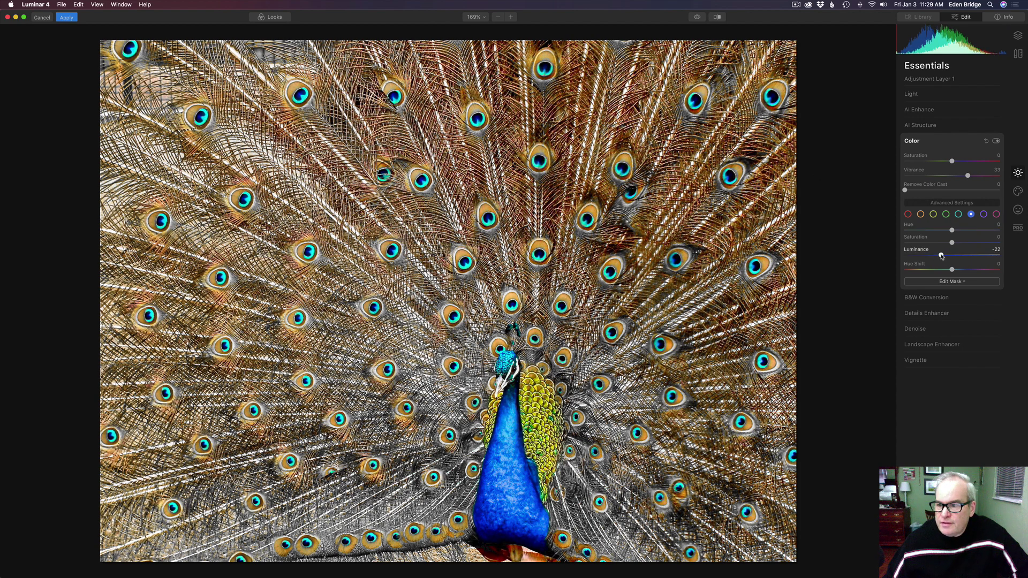
left_click_drag(941, 257, 936, 256)
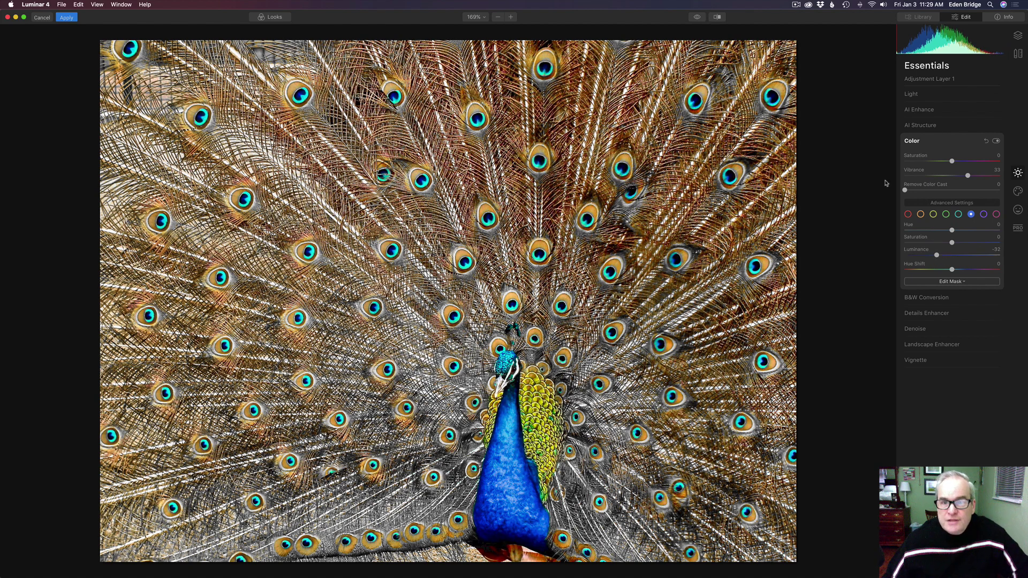
left_click(698, 18)
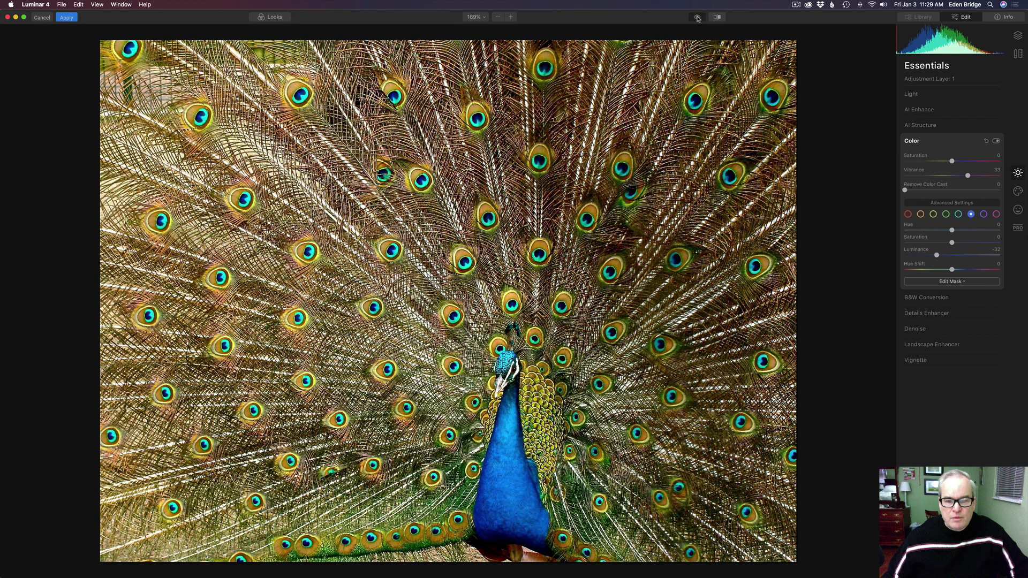
left_click(698, 18)
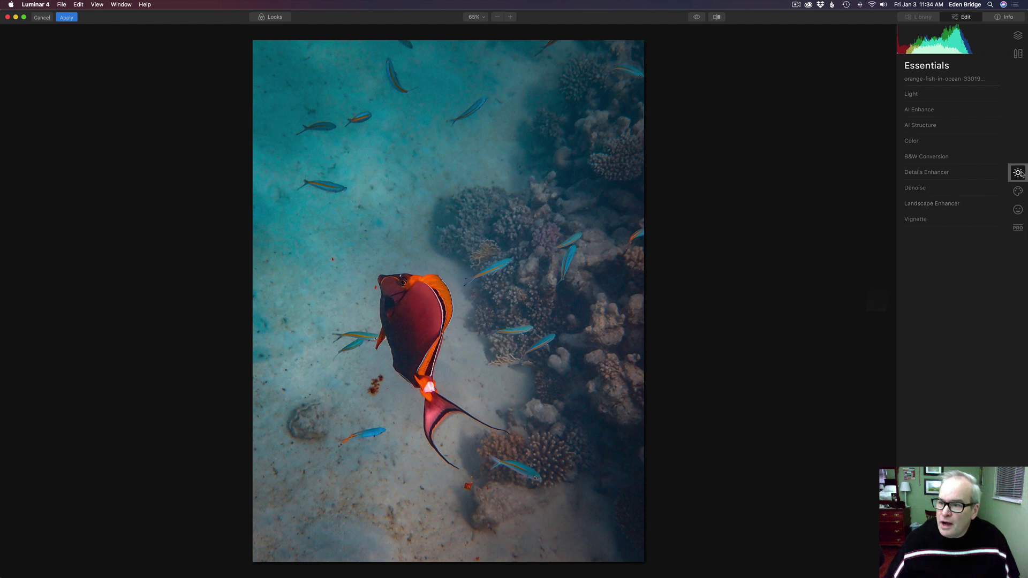
Enhance the orange fish photo with AI Accent at 88 and an AI Structure amount of 38.
left_click(946, 110)
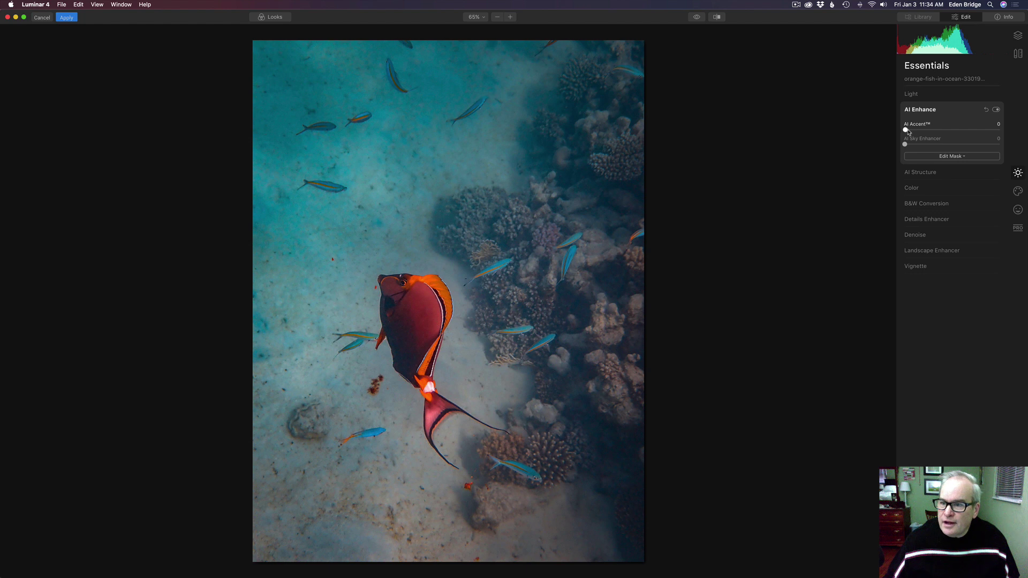
left_click_drag(907, 131, 987, 133)
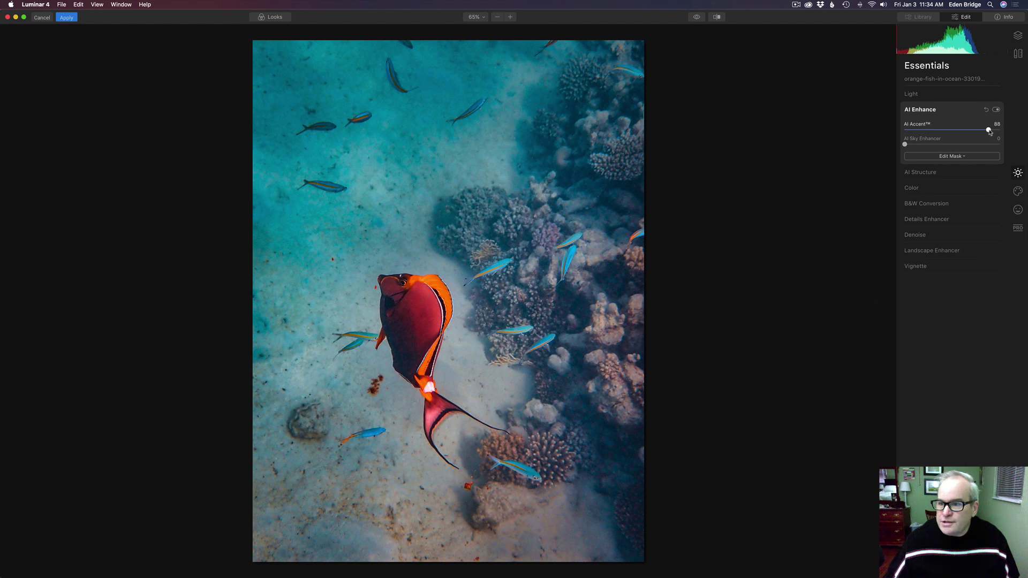
left_click(956, 174)
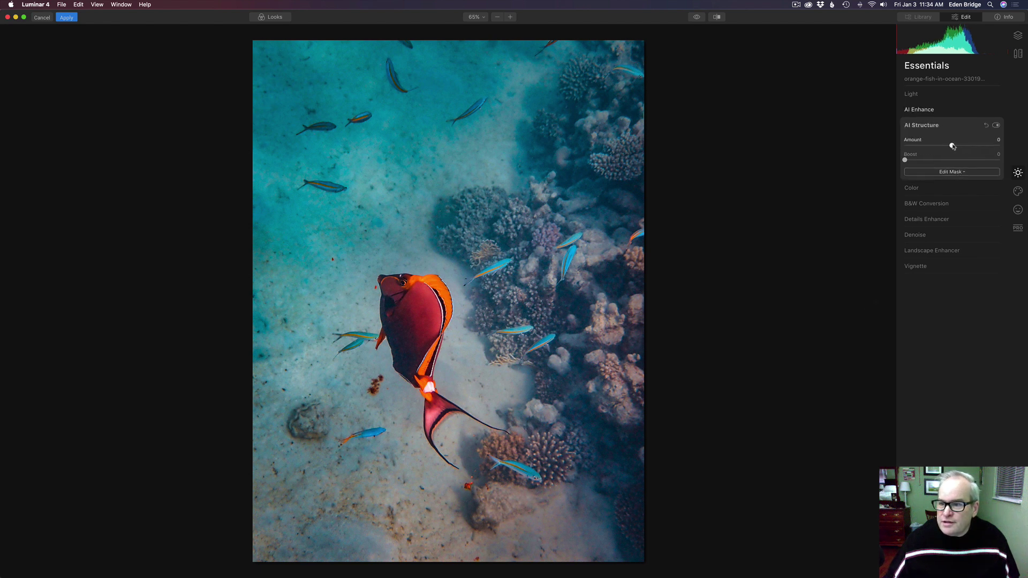
mouse_move(952, 146)
left_mouse_down()
mouse_move(989, 146)
mouse_move(972, 147)
left_mouse_up()
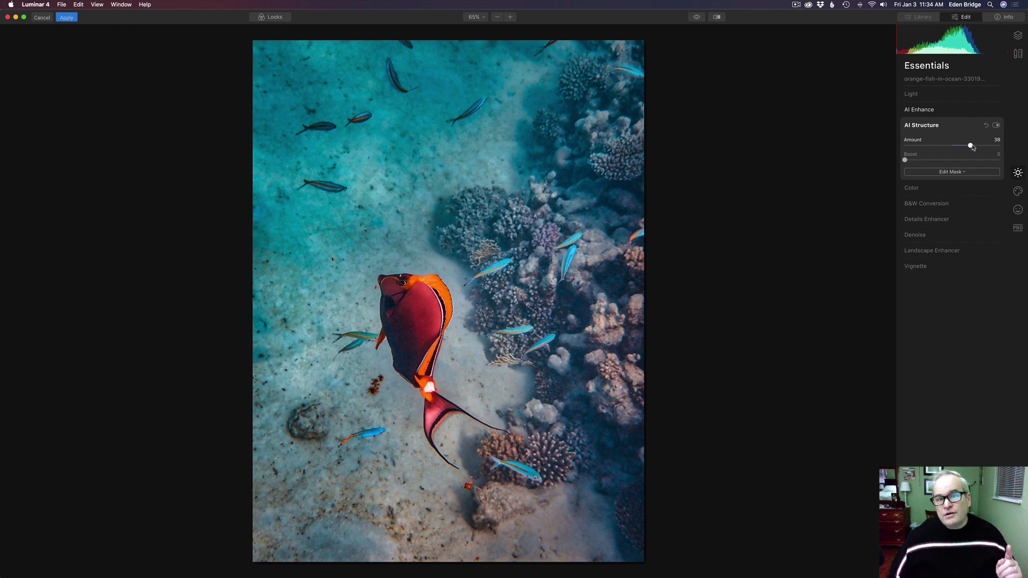
left_click_drag(972, 147, 972, 146)
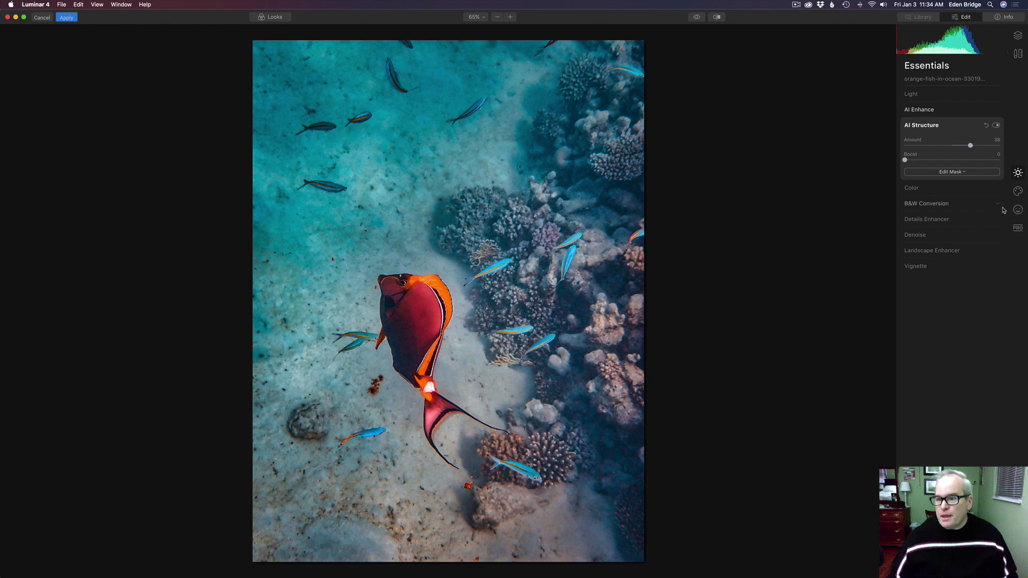
Set B&W Conversion saturation to red 118, yellow 49, and cyan and blue about 79, and compare the fish photo with its original.
left_click(966, 205)
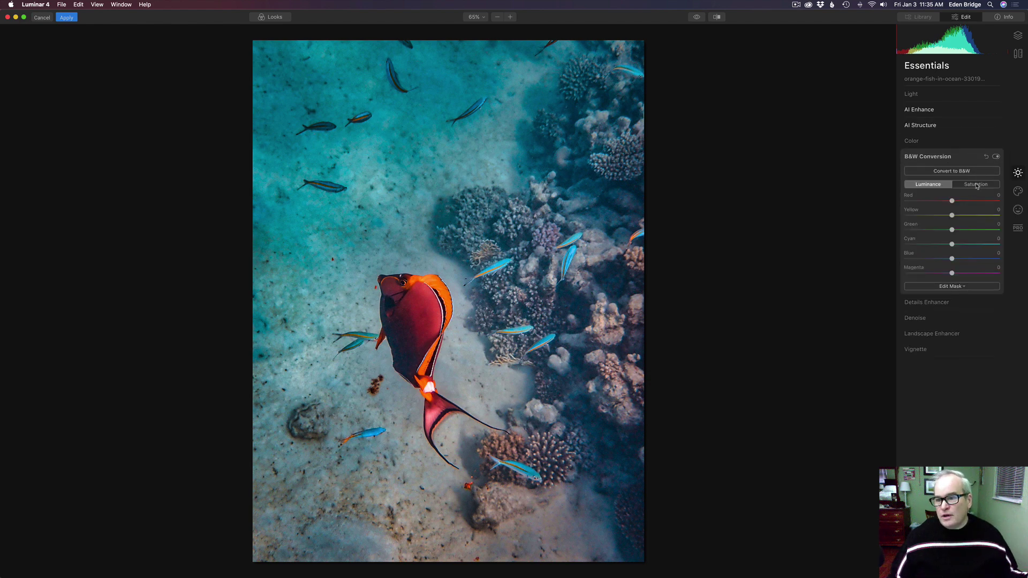
left_click(976, 184)
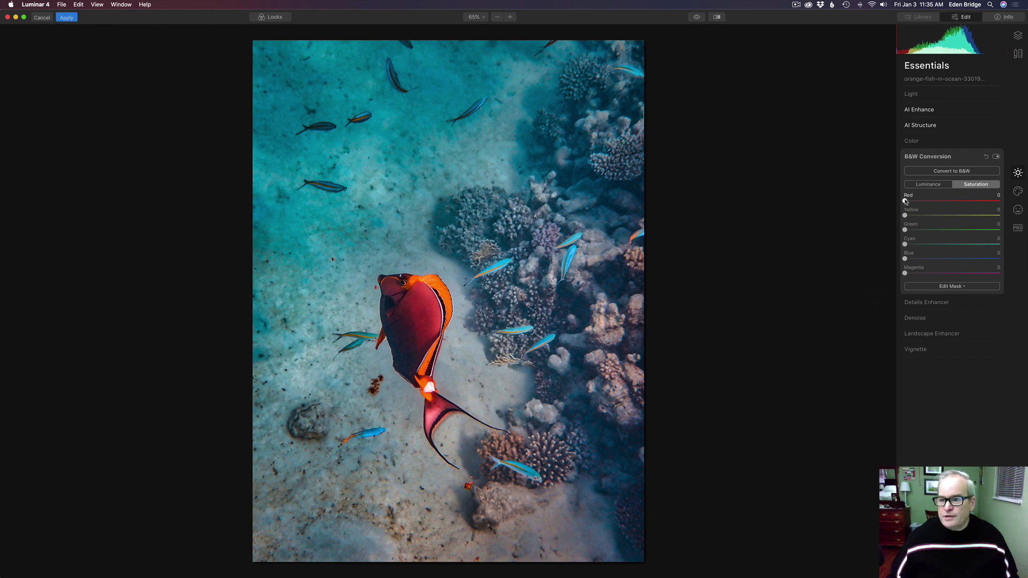
left_click_drag(905, 201, 930, 218)
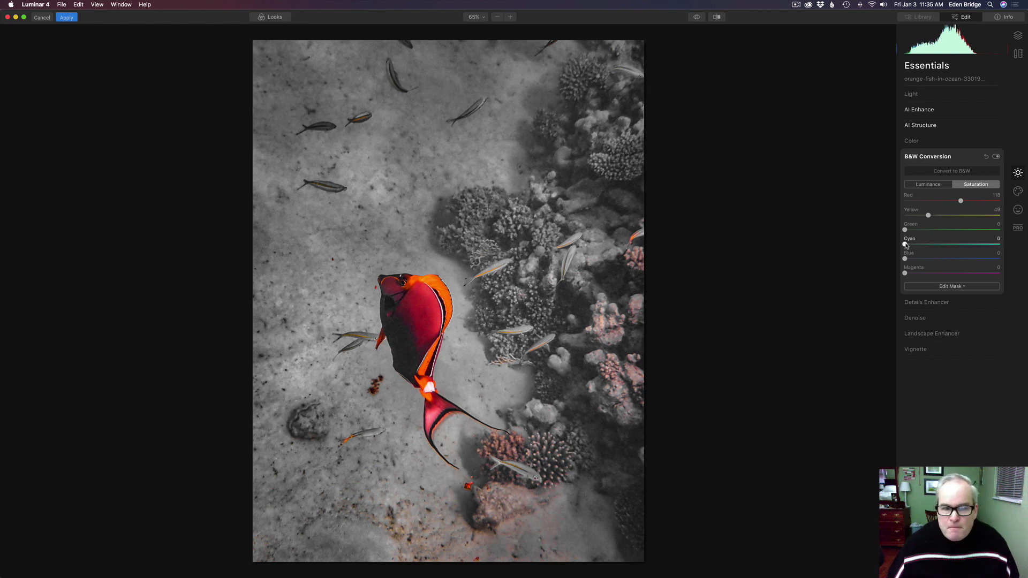
left_click_drag(906, 244, 945, 261)
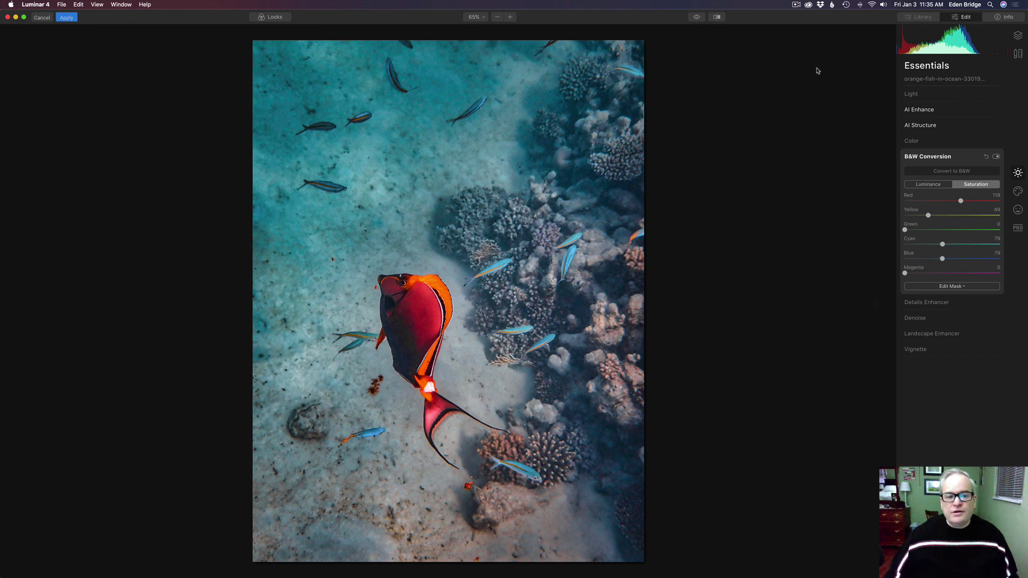
left_click(695, 18)
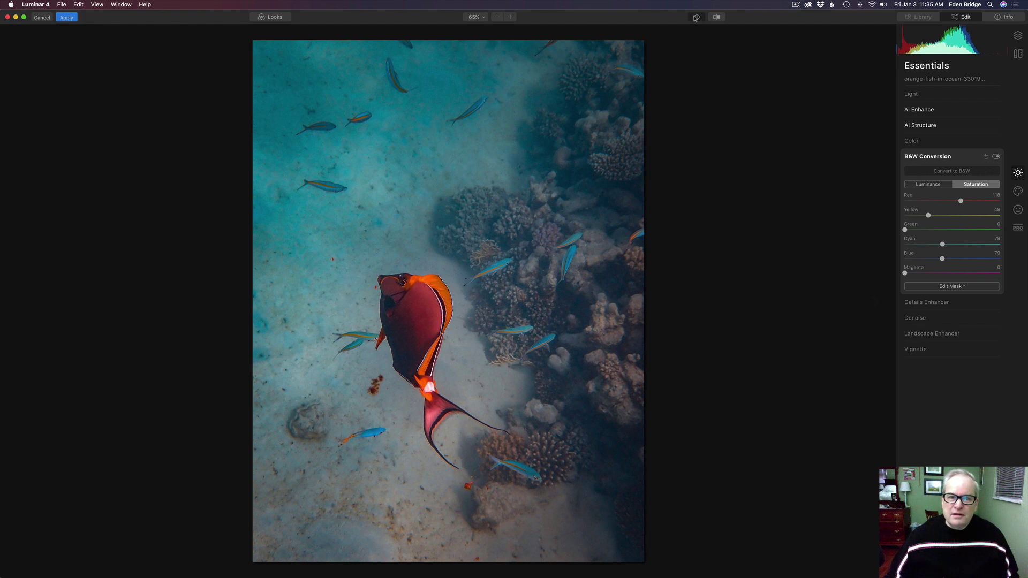
left_click(695, 17)
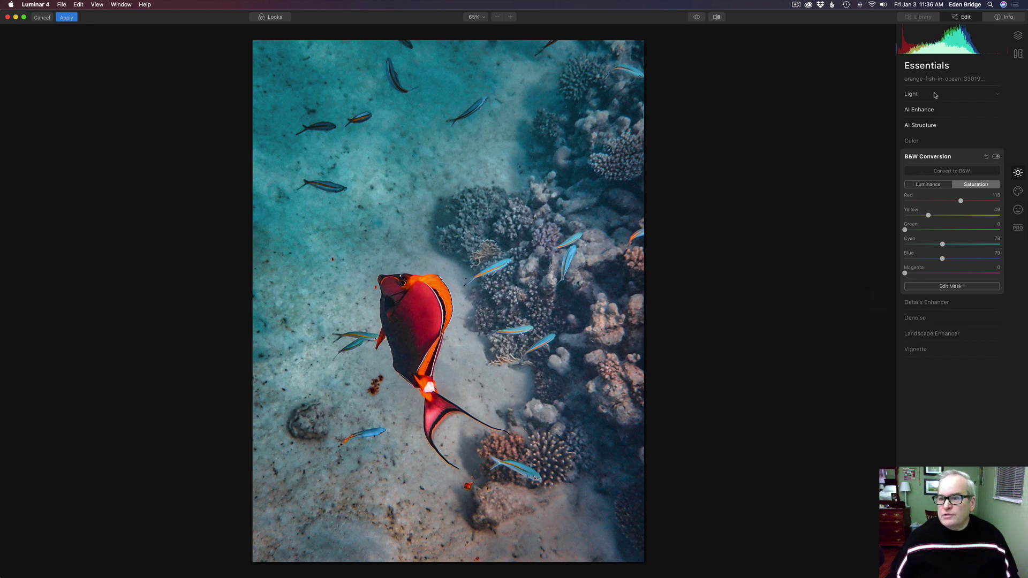
Raise the fish photo's color Vibrance to 35 and compare the result with the original.
left_click(926, 142)
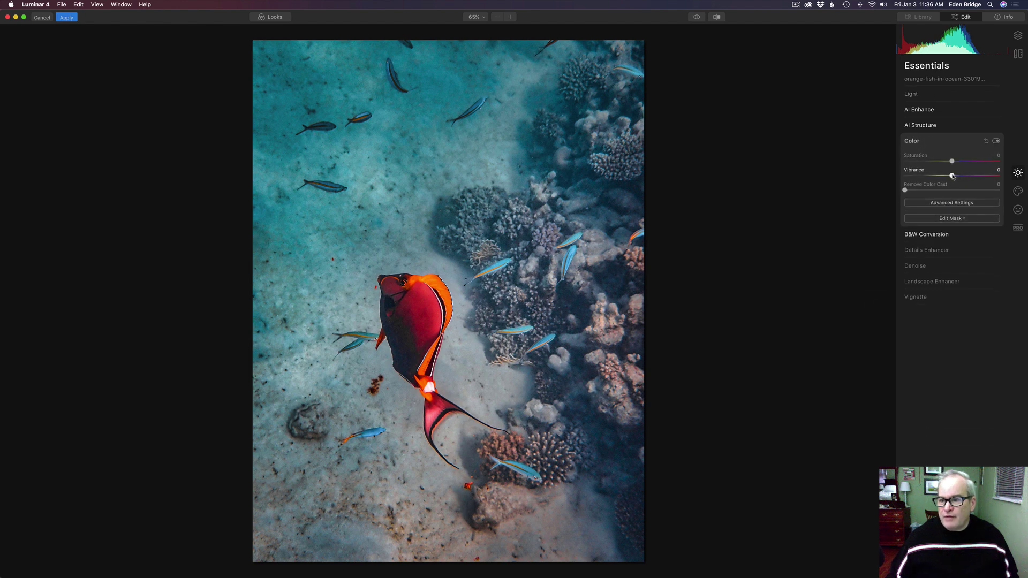
left_click_drag(953, 176, 968, 177)
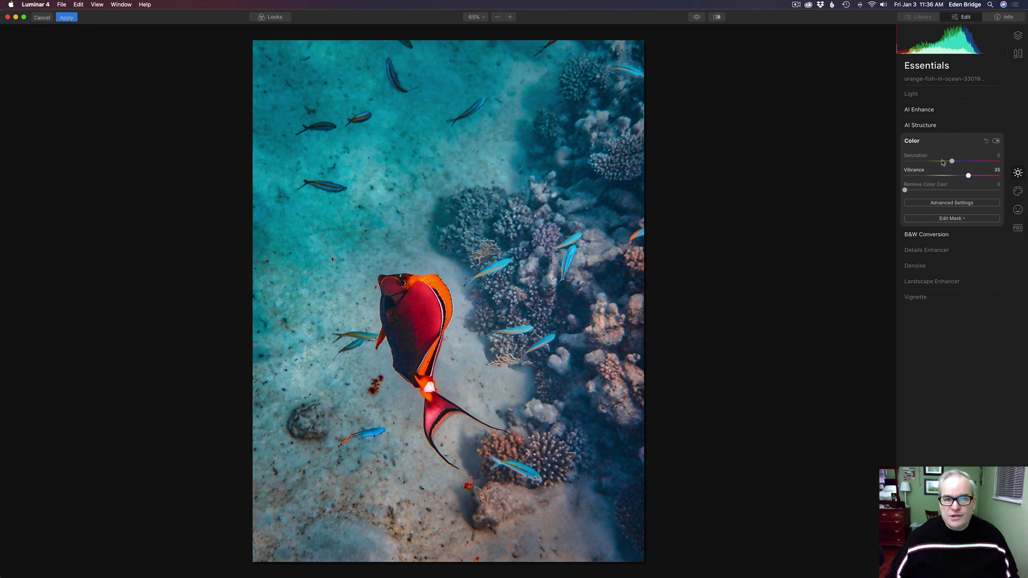
left_click(697, 18)
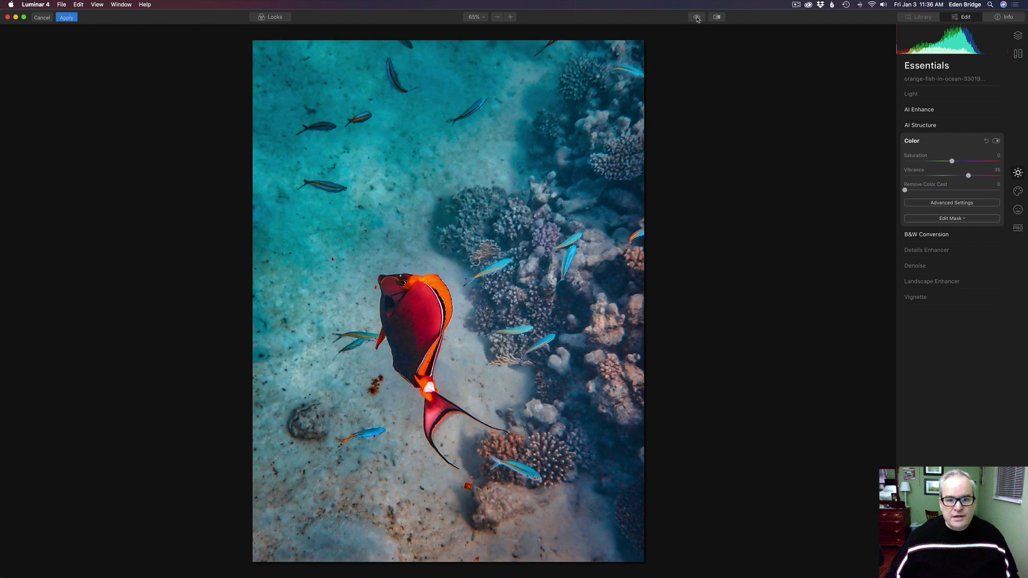
left_click(697, 18)
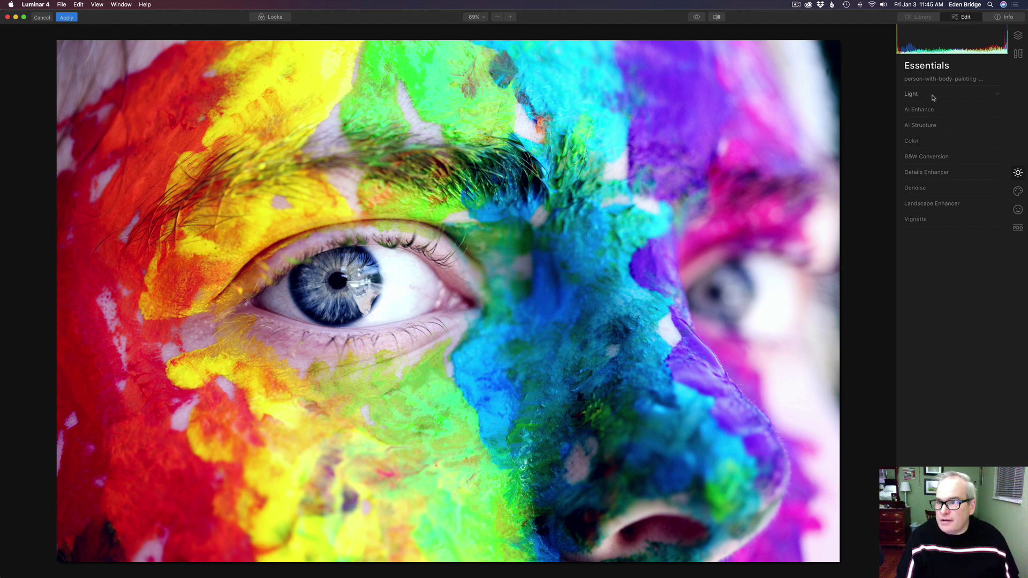
Enhance the painted face photo with AI Accent at 56 and an AI Structure amount of 29.
left_click(917, 111)
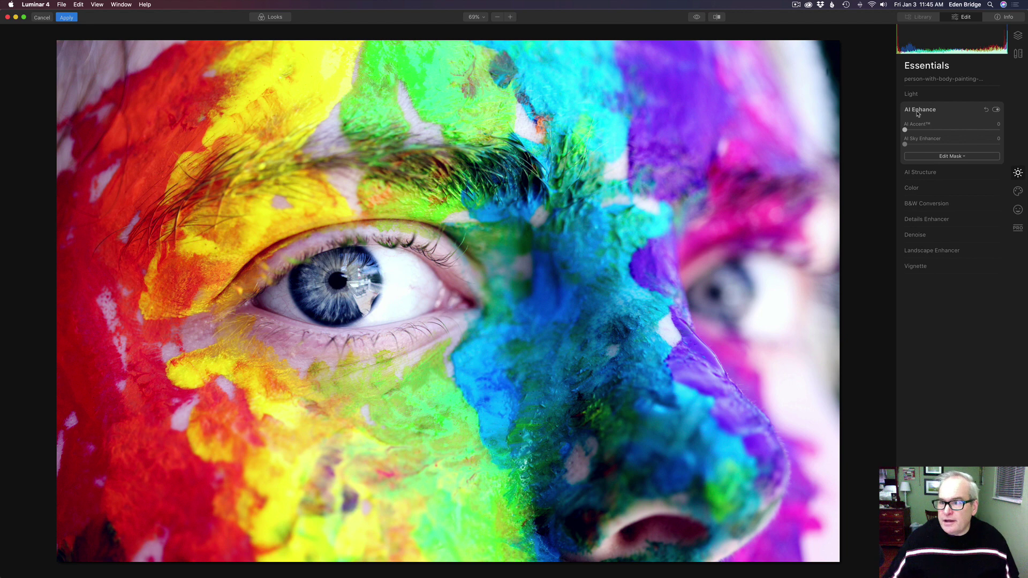
left_click_drag(904, 130, 960, 132)
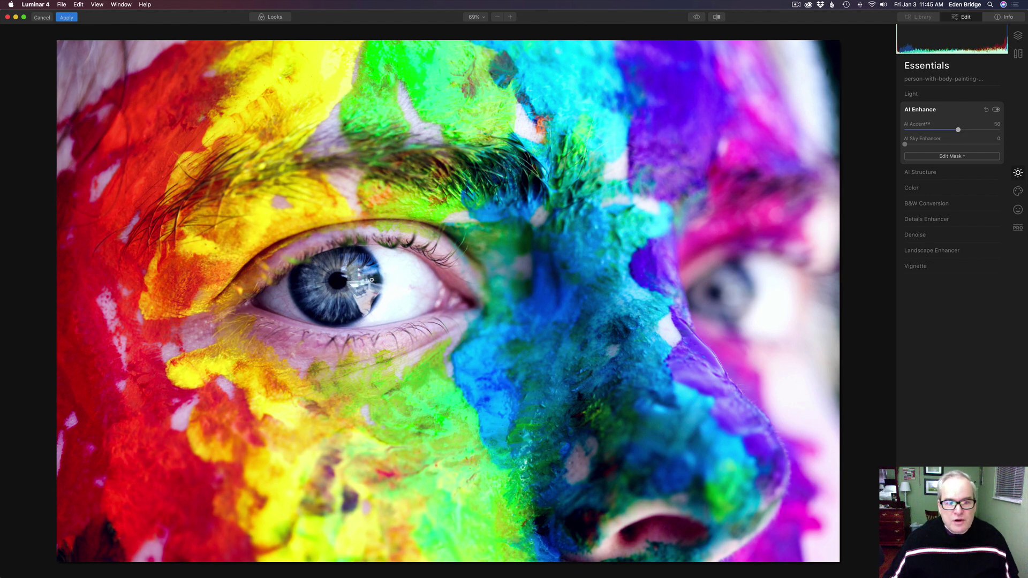
left_click(947, 173)
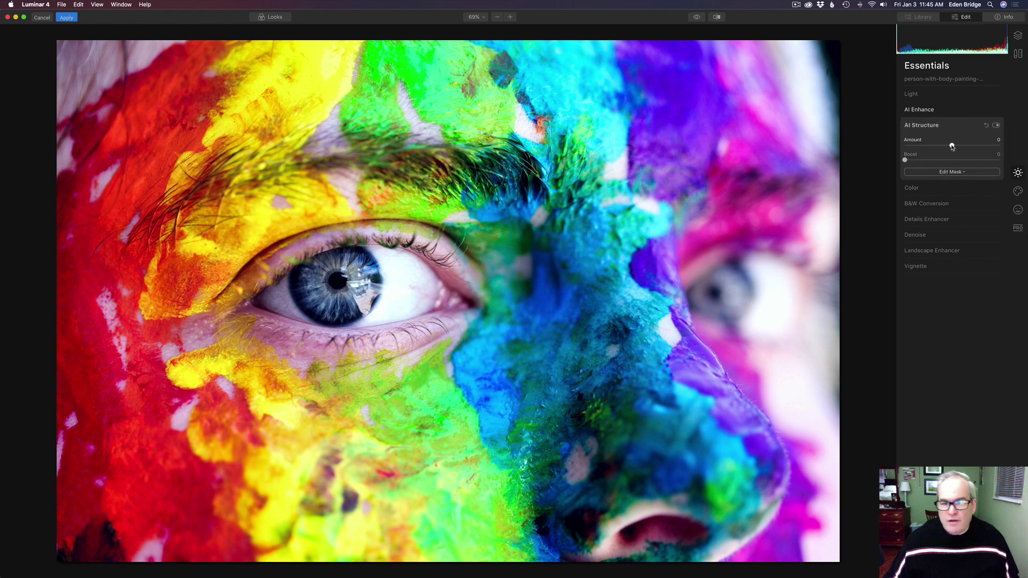
mouse_move(952, 146)
left_mouse_down()
mouse_move(975, 146)
mouse_move(967, 151)
left_mouse_up()
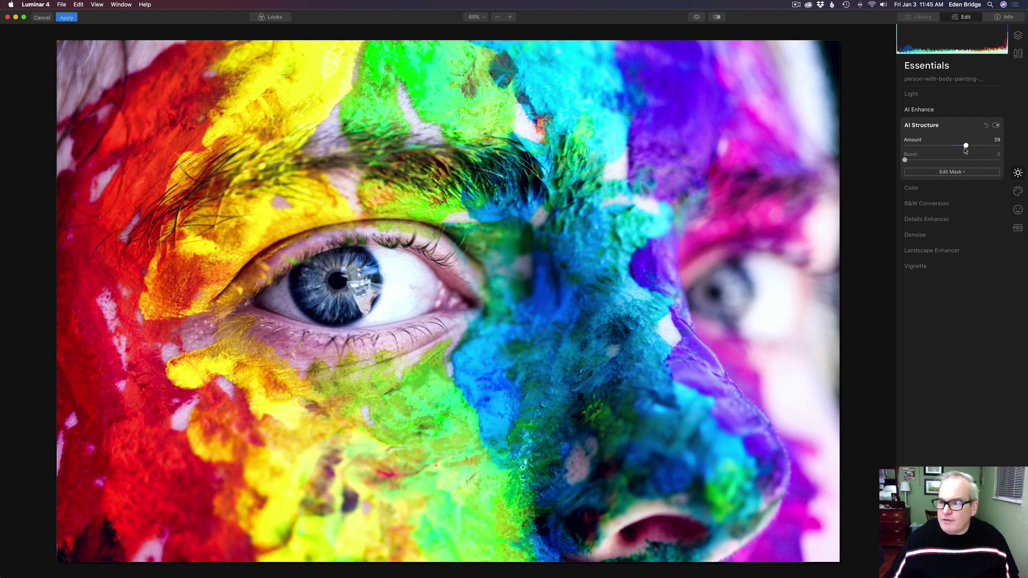
Set the painted face photo's B&W Conversion saturation to red 98, yellow 111 and blue 155.
left_click(968, 206)
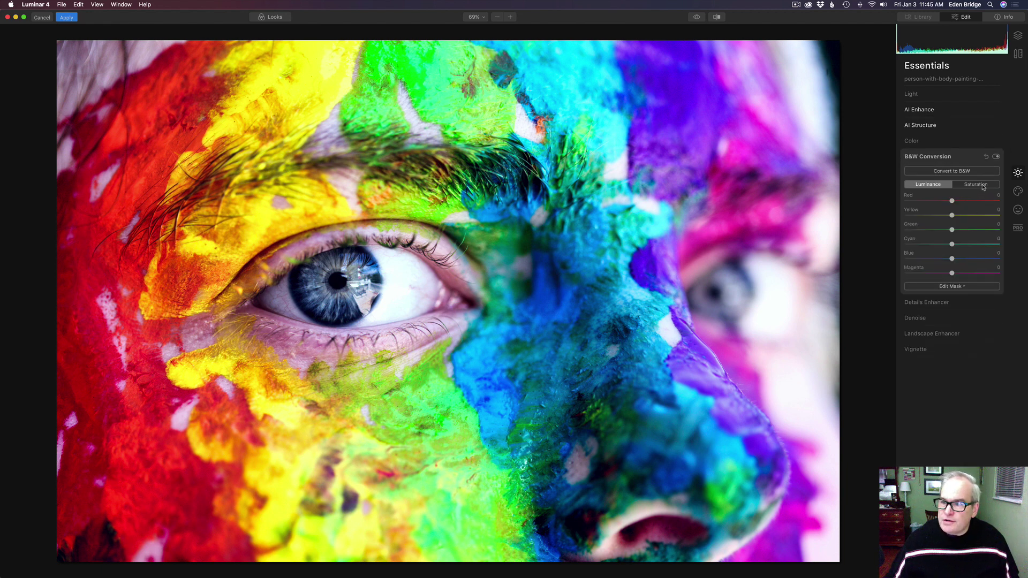
left_click(983, 187)
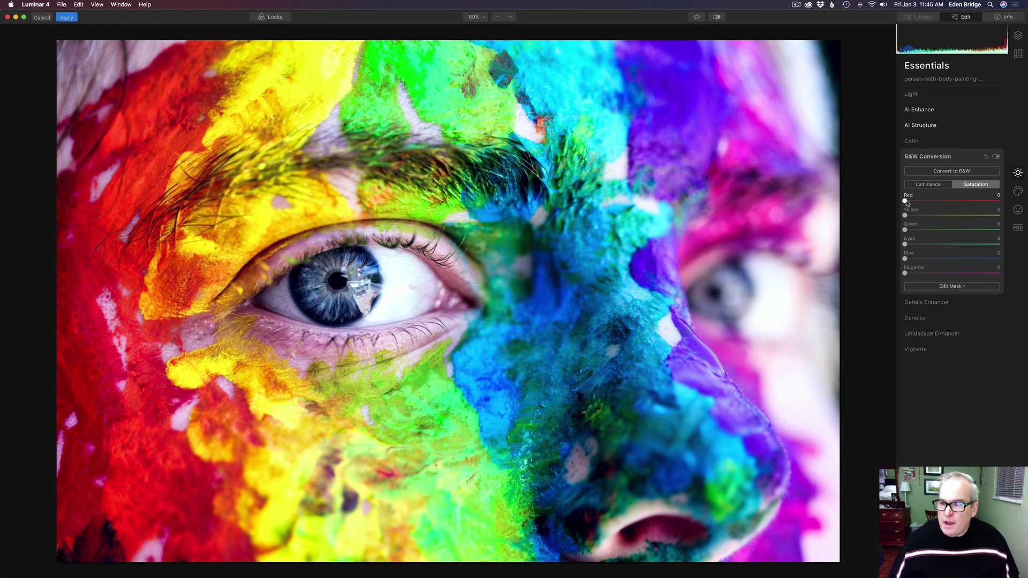
left_click_drag(906, 203, 953, 206)
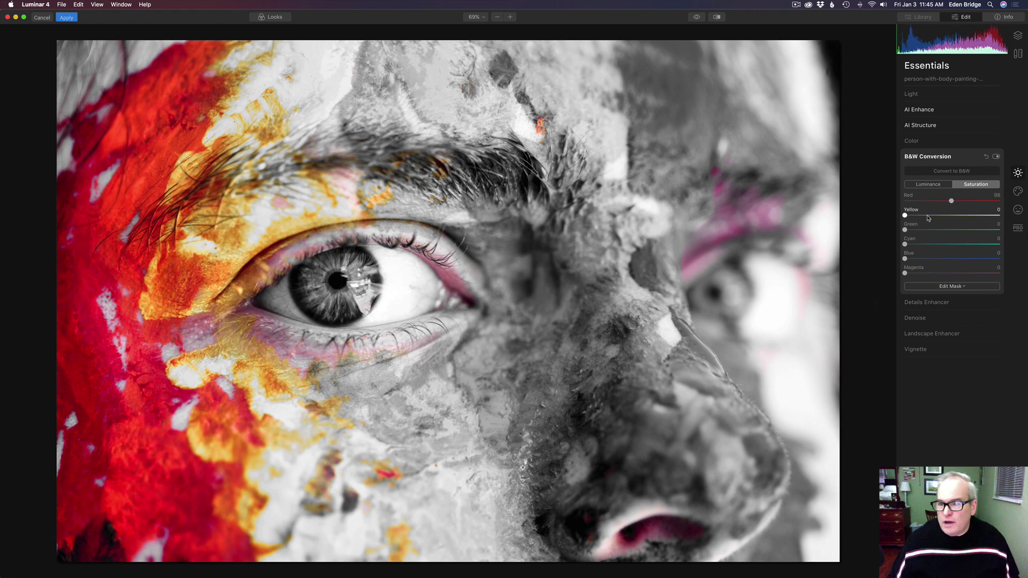
mouse_move(905, 215)
left_mouse_down()
mouse_move(971, 220)
mouse_move(961, 219)
left_mouse_up()
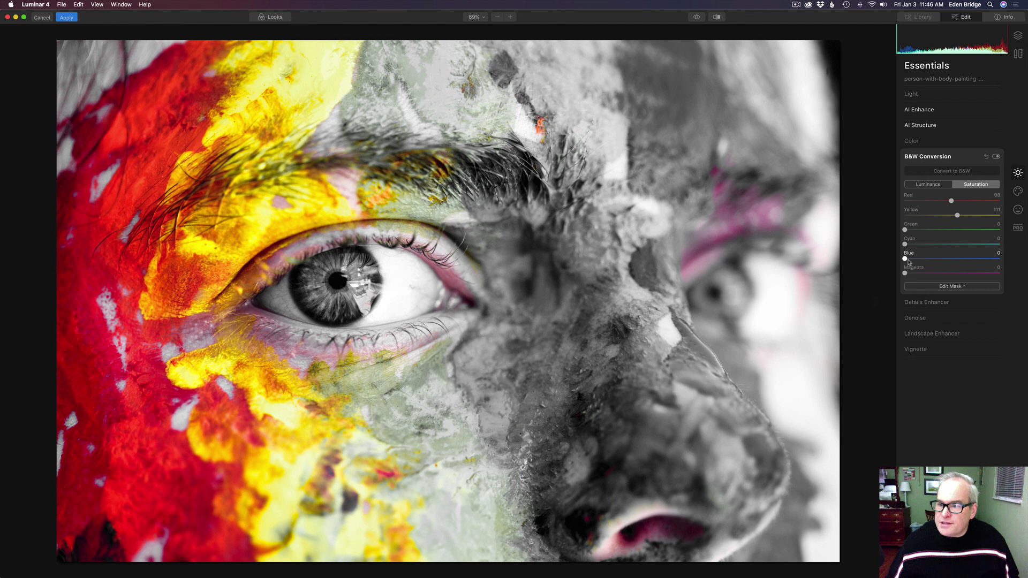
left_click_drag(905, 259, 983, 267)
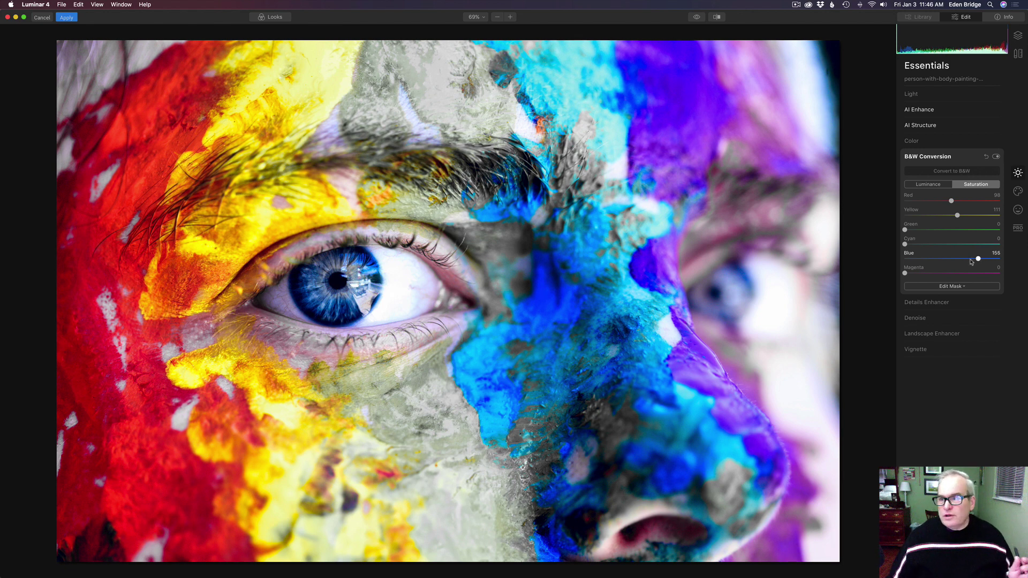
Convert a new adjustment layer to black and white with luminance at red -37, yellow -20, cyan 28, blue about -18 and magenta about -45.
left_click(1018, 34)
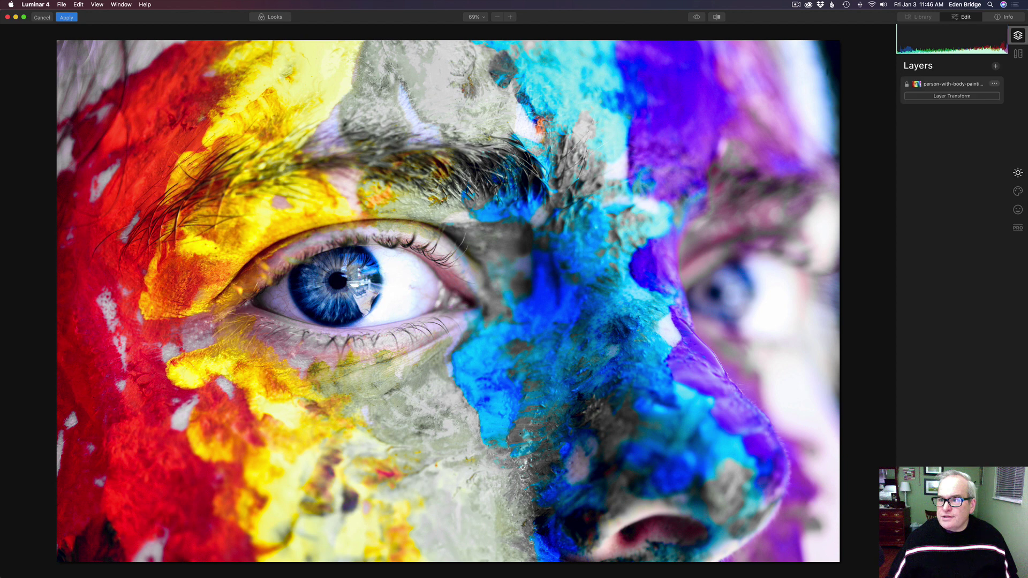
left_click(996, 68)
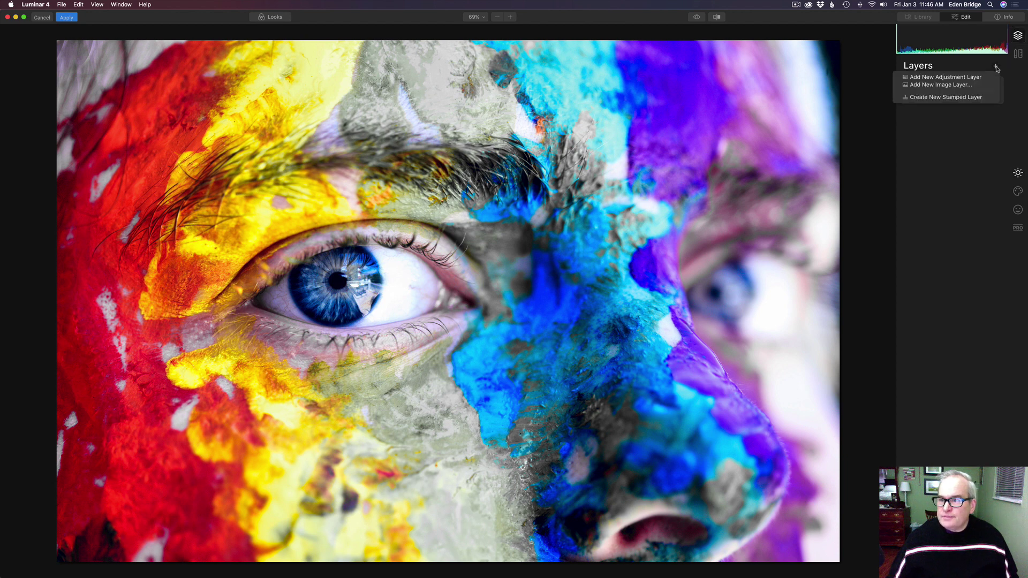
left_click(960, 78)
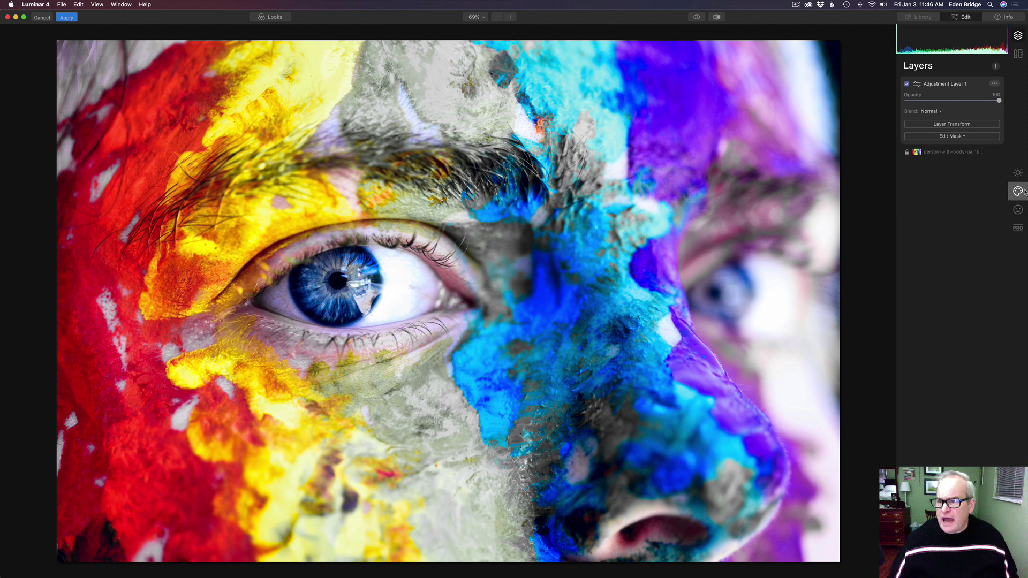
left_click(1018, 173)
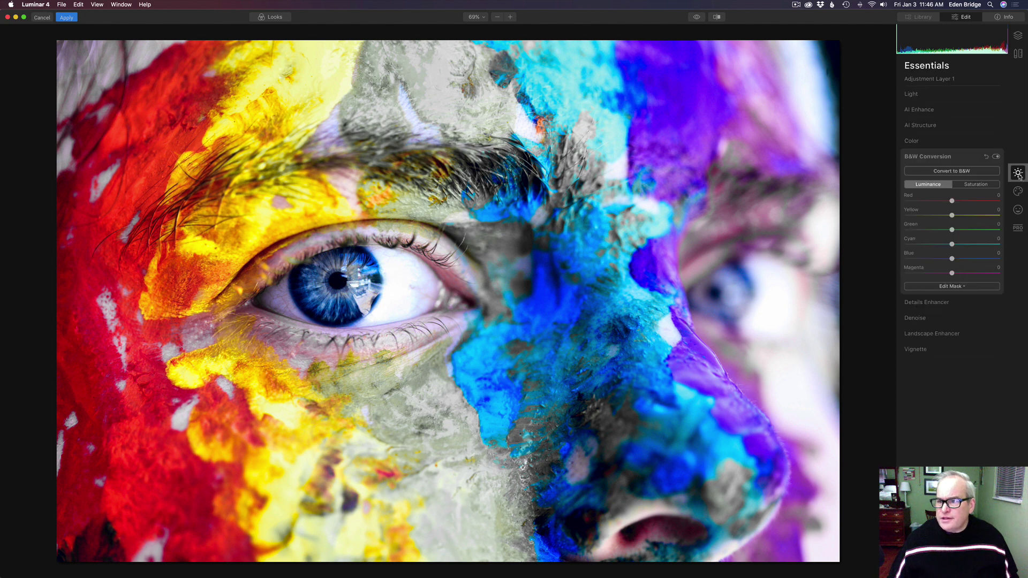
left_click(962, 170)
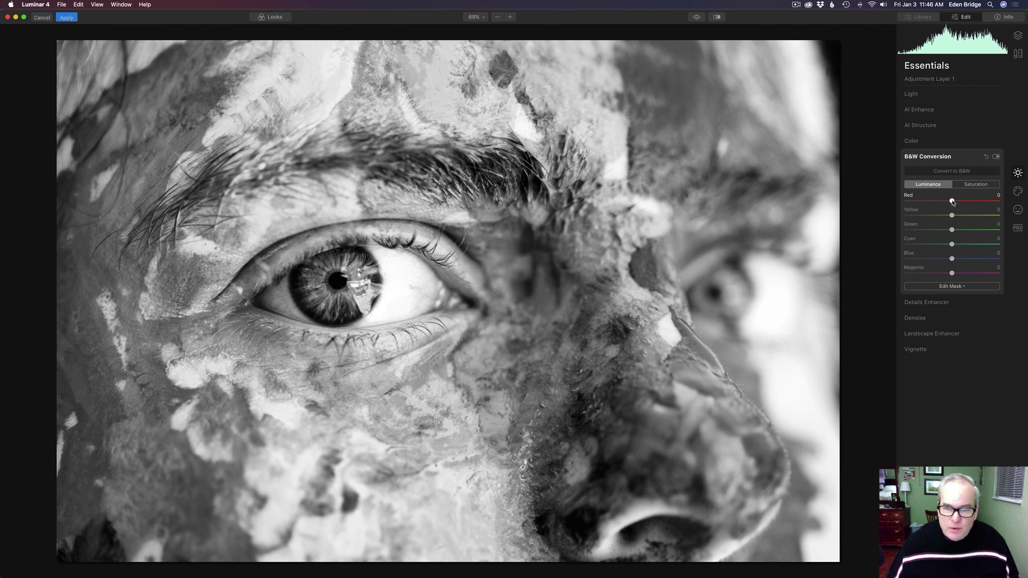
left_click_drag(952, 202, 930, 269)
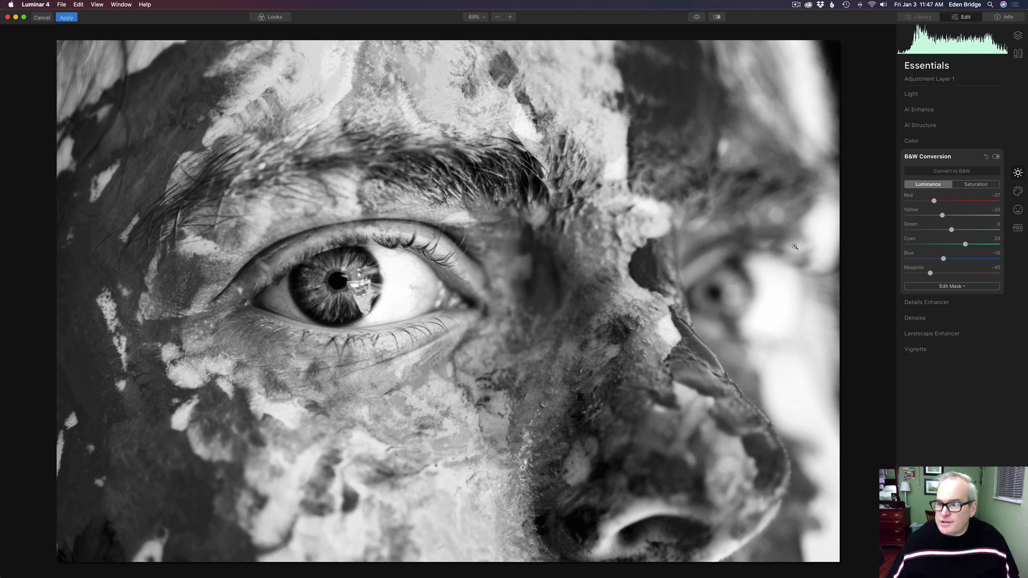
Erase the B&W Conversion with a size 100, 100% opacity mask brush over the red and yellow face paint and both irises.
left_click(951, 287)
left_click(937, 298)
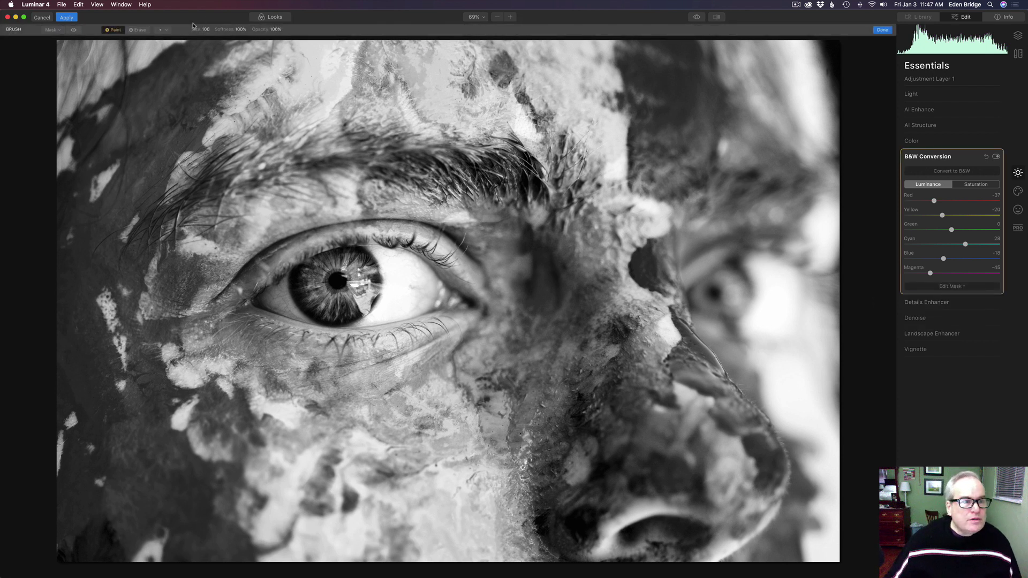
left_click(138, 30)
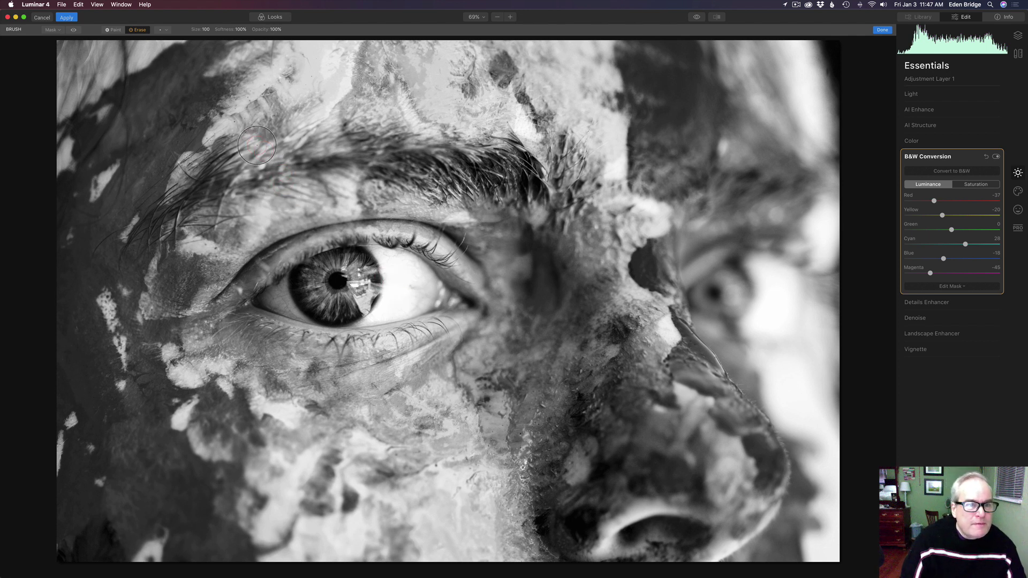
mouse_move(201, 54)
left_mouse_down()
mouse_move(119, 100)
mouse_move(69, 156)
mouse_move(160, 107)
mouse_move(153, 139)
mouse_move(205, 87)
mouse_move(158, 153)
left_mouse_up()
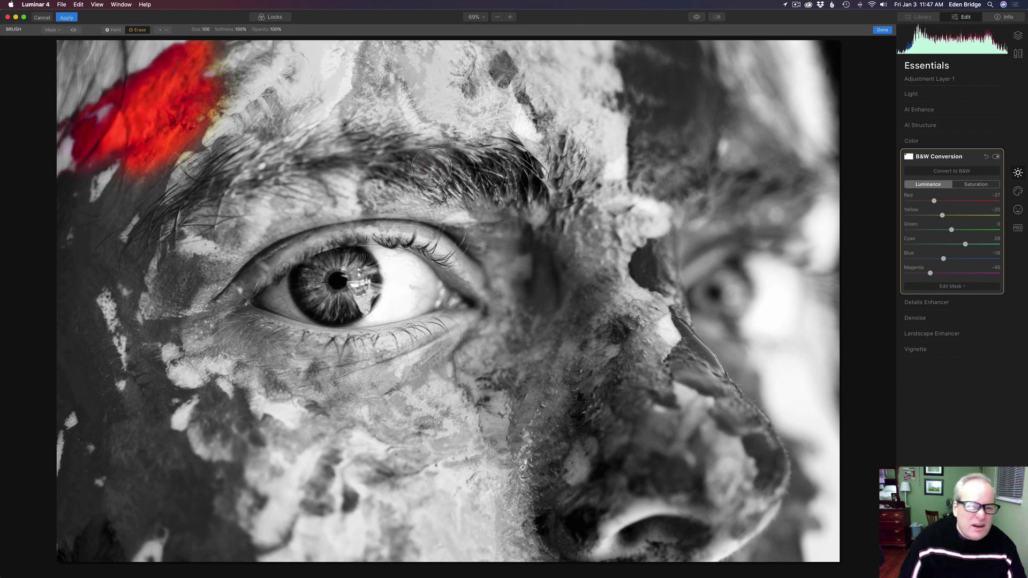
mouse_move(196, 126)
left_mouse_down()
mouse_move(219, 75)
mouse_move(268, 50)
mouse_move(214, 99)
mouse_move(265, 97)
mouse_move(142, 201)
mouse_move(88, 218)
mouse_move(74, 175)
mouse_move(46, 257)
mouse_move(114, 101)
mouse_move(106, 202)
mouse_move(121, 275)
mouse_move(79, 282)
mouse_move(75, 332)
left_mouse_up()
mouse_move(72, 423)
left_mouse_down()
mouse_move(78, 531)
mouse_move(67, 489)
mouse_move(107, 524)
mouse_move(84, 362)
mouse_move(116, 423)
mouse_move(130, 359)
mouse_move(162, 495)
mouse_move(151, 559)
mouse_move(197, 526)
mouse_move(233, 548)
mouse_move(195, 449)
mouse_move(208, 436)
mouse_move(227, 448)
mouse_move(238, 442)
mouse_move(187, 454)
mouse_move(166, 392)
mouse_move(190, 254)
mouse_move(166, 285)
mouse_move(204, 190)
mouse_move(300, 136)
mouse_move(271, 115)
mouse_move(265, 91)
mouse_move(285, 54)
mouse_move(211, 121)
mouse_move(191, 193)
mouse_move(205, 209)
mouse_move(288, 165)
mouse_move(262, 174)
mouse_move(381, 163)
mouse_move(256, 169)
mouse_move(276, 175)
mouse_move(190, 213)
mouse_move(145, 272)
mouse_move(171, 312)
mouse_move(151, 389)
mouse_move(252, 476)
mouse_move(282, 459)
mouse_move(252, 446)
mouse_move(252, 433)
mouse_move(260, 447)
mouse_move(317, 421)
mouse_move(270, 426)
mouse_move(295, 428)
mouse_move(331, 456)
mouse_move(311, 488)
mouse_move(330, 421)
mouse_move(268, 425)
mouse_move(293, 421)
mouse_move(324, 439)
mouse_move(314, 459)
left_mouse_up()
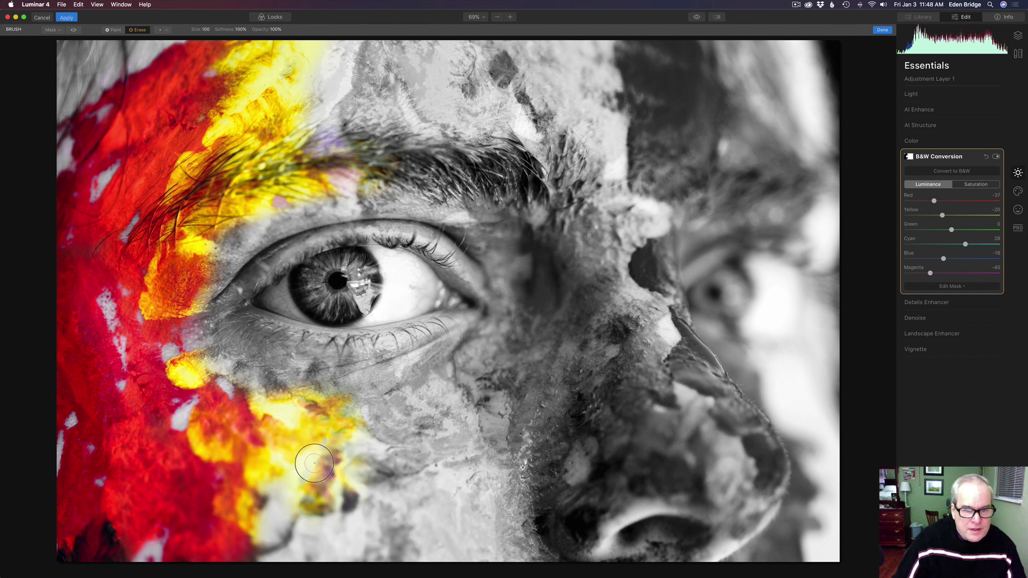
mouse_move(321, 270)
left_mouse_down()
mouse_move(342, 301)
mouse_move(359, 282)
mouse_move(341, 266)
mouse_move(315, 294)
mouse_move(356, 292)
mouse_move(339, 264)
mouse_move(322, 307)
mouse_move(357, 279)
mouse_move(310, 292)
mouse_move(353, 289)
mouse_move(310, 278)
mouse_move(354, 292)
mouse_move(323, 304)
left_mouse_up()
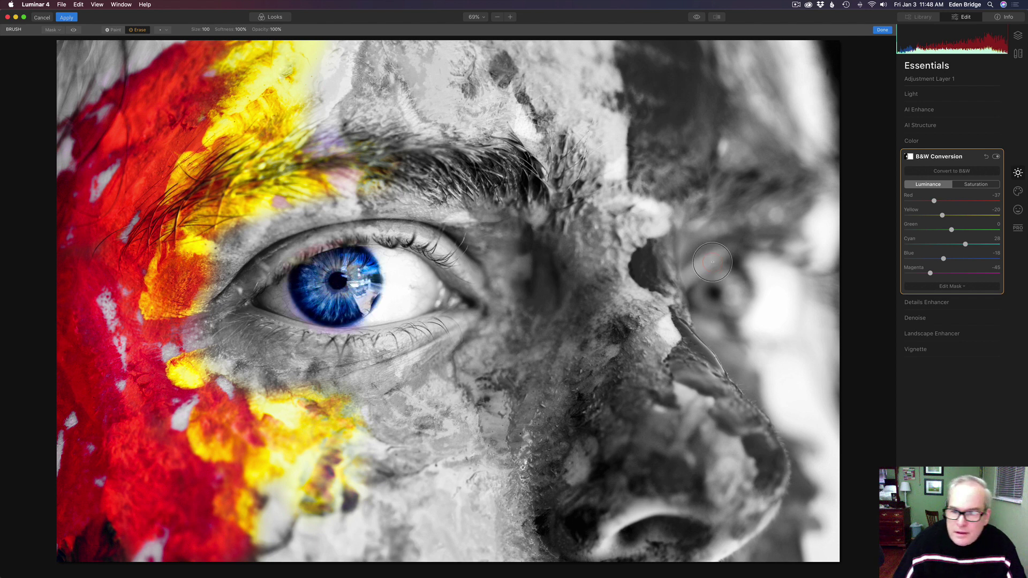
mouse_move(723, 286)
left_mouse_down()
mouse_move(712, 297)
mouse_move(723, 294)
left_mouse_up()
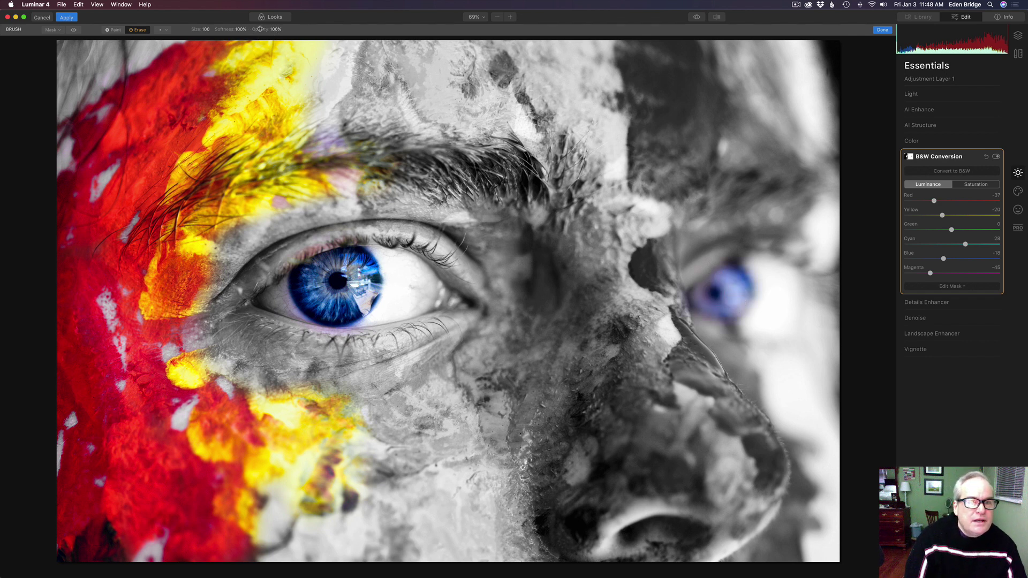
Partially erase the B&W Conversion over the blue and purple paint on the nose with the mask brush at 14% opacity.
mouse_move(271, 29)
left_mouse_down()
mouse_move(225, 32)
mouse_move(233, 63)
left_mouse_up()
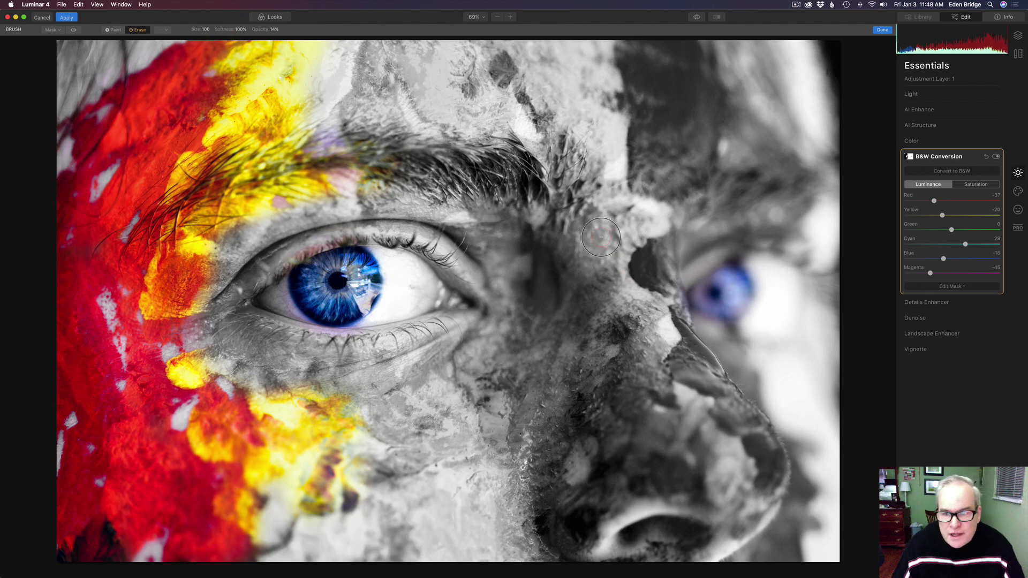
left_click_drag(589, 228, 590, 252)
mouse_move(596, 270)
left_mouse_down()
mouse_move(588, 334)
mouse_move(562, 319)
mouse_move(555, 278)
mouse_move(538, 344)
mouse_move(560, 317)
mouse_move(560, 406)
mouse_move(554, 388)
mouse_move(568, 444)
mouse_move(557, 501)
mouse_move(562, 467)
mouse_move(575, 535)
mouse_move(588, 538)
mouse_move(616, 424)
mouse_move(646, 417)
mouse_move(600, 437)
mouse_move(693, 460)
mouse_move(664, 538)
mouse_move(626, 538)
mouse_move(758, 511)
mouse_move(726, 517)
mouse_move(713, 453)
mouse_move(719, 421)
mouse_move(740, 439)
mouse_move(659, 322)
mouse_move(759, 435)
mouse_move(746, 435)
mouse_move(724, 482)
mouse_move(667, 533)
mouse_move(700, 552)
mouse_move(606, 534)
mouse_move(600, 495)
mouse_move(637, 431)
mouse_move(643, 353)
mouse_move(620, 319)
mouse_move(629, 293)
mouse_move(643, 301)
mouse_move(637, 260)
mouse_move(613, 239)
mouse_move(615, 221)
mouse_move(573, 360)
mouse_move(591, 370)
mouse_move(724, 370)
mouse_move(691, 353)
mouse_move(741, 426)
mouse_move(687, 370)
mouse_move(750, 462)
mouse_move(736, 422)
mouse_move(751, 478)
mouse_move(711, 529)
mouse_move(725, 527)
mouse_move(738, 519)
mouse_move(605, 541)
mouse_move(565, 521)
mouse_move(697, 540)
mouse_move(660, 549)
mouse_move(697, 524)
mouse_move(726, 524)
mouse_move(739, 477)
mouse_move(713, 461)
mouse_move(720, 466)
mouse_move(688, 481)
mouse_move(669, 476)
mouse_move(556, 510)
mouse_move(559, 412)
mouse_move(545, 318)
mouse_move(606, 210)
mouse_move(651, 222)
mouse_move(667, 356)
mouse_move(739, 451)
mouse_move(724, 526)
mouse_move(648, 412)
mouse_move(602, 292)
mouse_move(637, 217)
mouse_move(604, 253)
left_mouse_up()
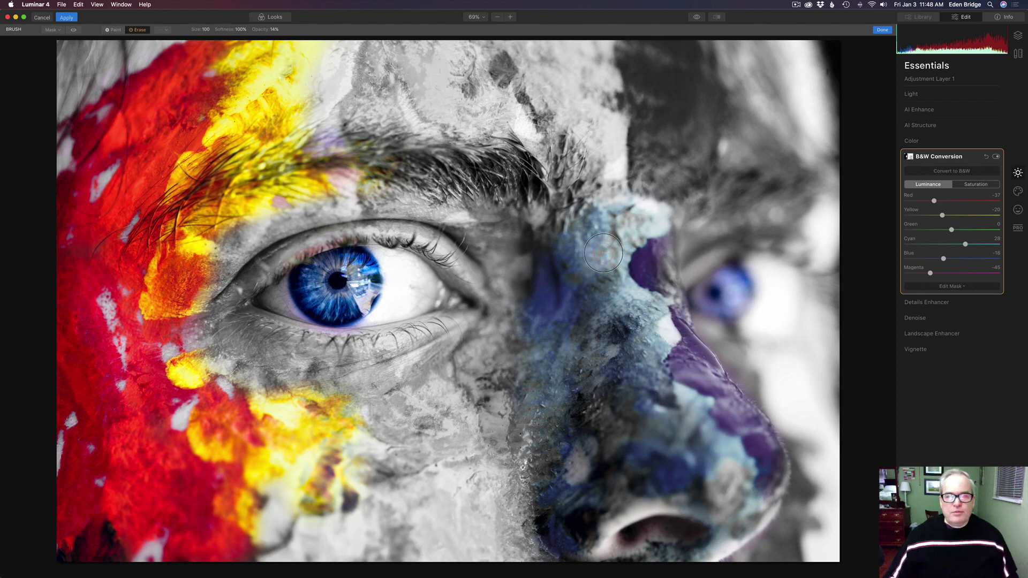
Compare the masked face photo with its original.
left_click(696, 17)
left_click(697, 18)
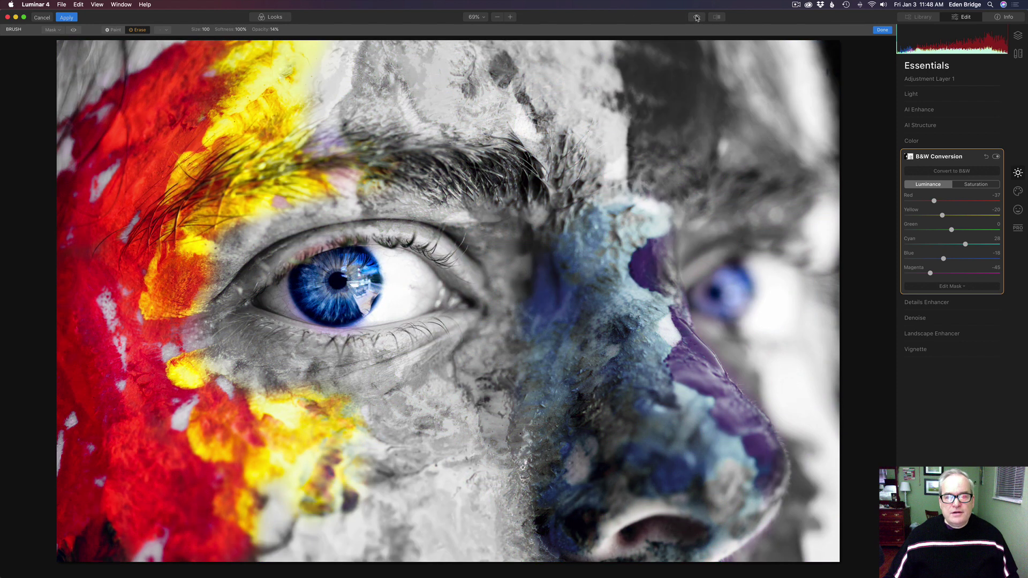
left_click(697, 18)
left_click(696, 18)
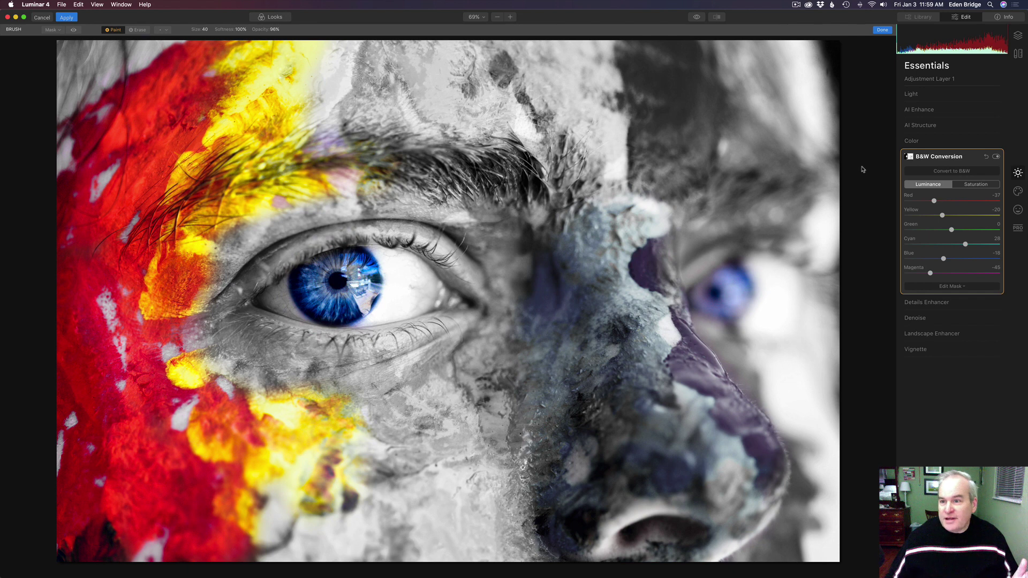
Finish editing the B&W Conversion mask and view the face photo full screen.
left_click(883, 30)
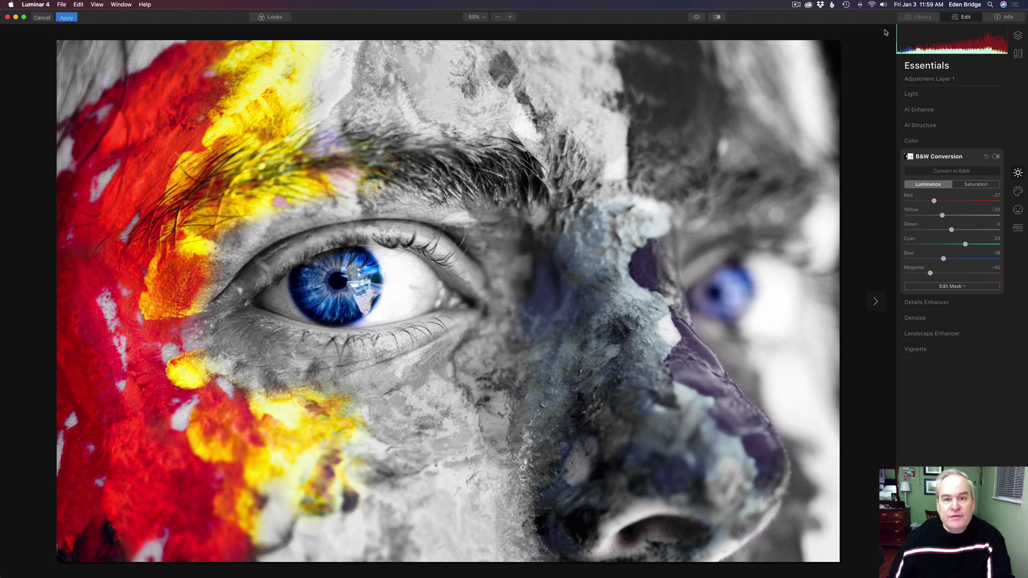
key("f")
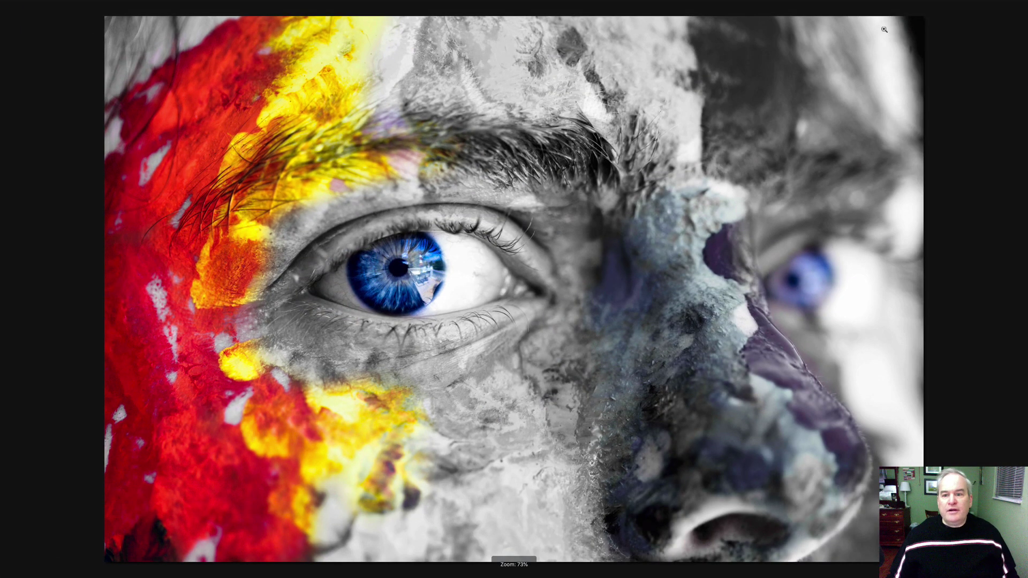